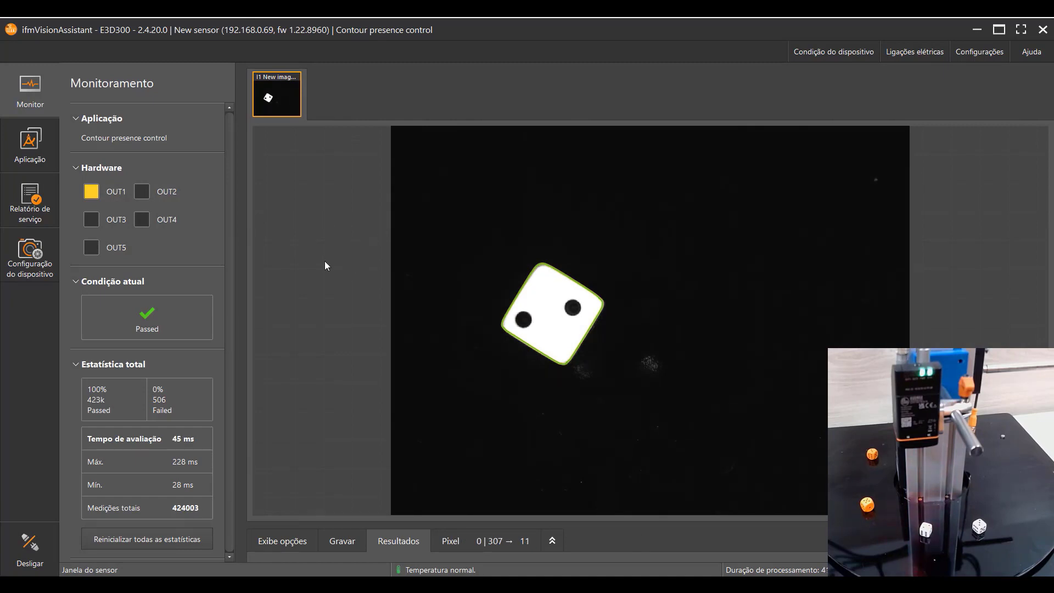
Step: Stop the running evaluation and create a new application with the BLOB presence control wizard
{"action": "left_click", "coordinate": [30, 142]}
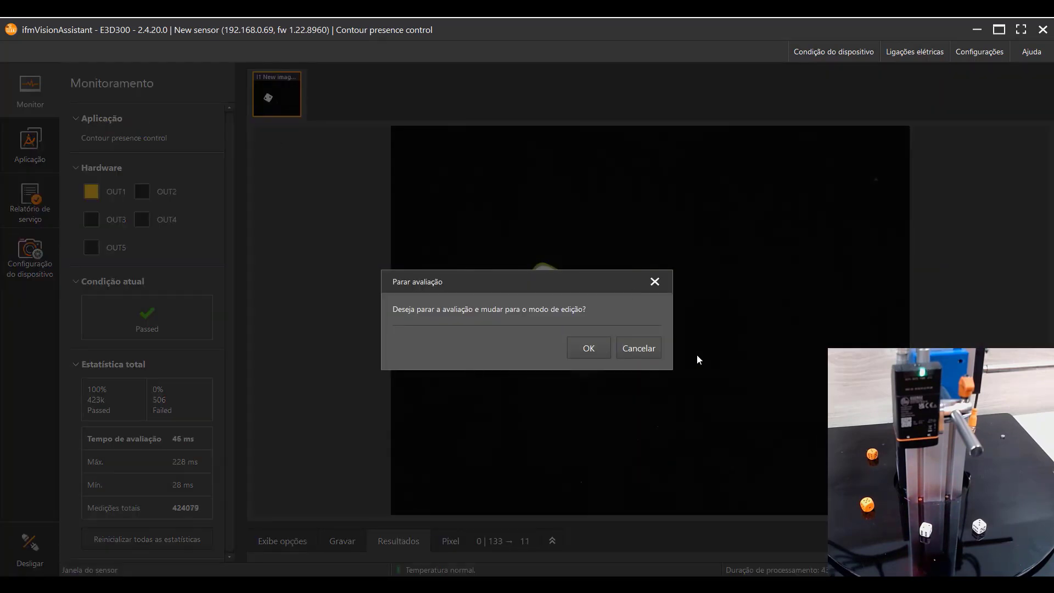
{"action": "left_click", "coordinate": [596, 348]}
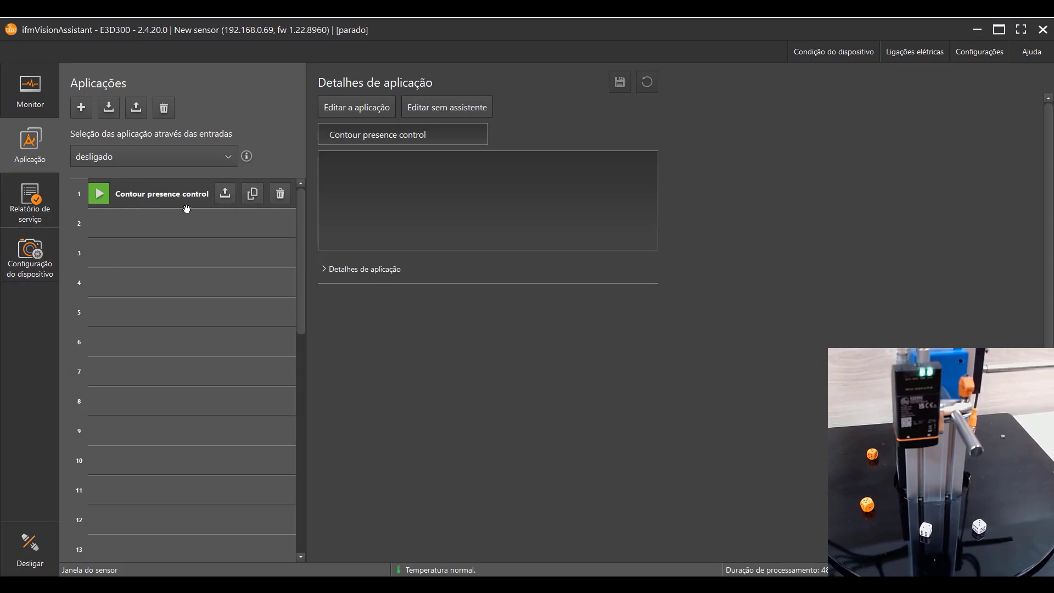
{"action": "left_click", "coordinate": [84, 107]}
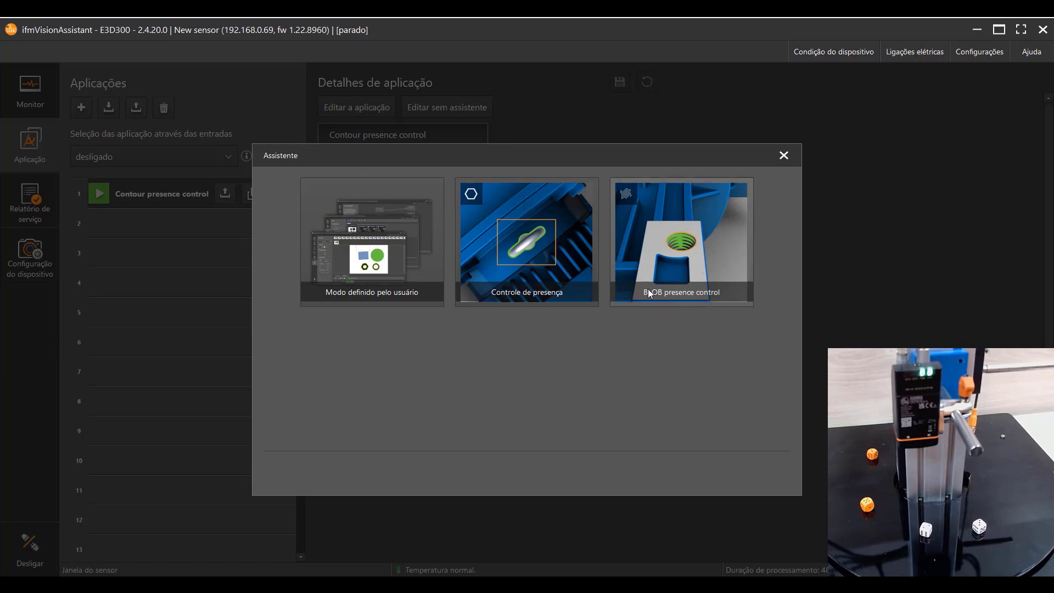
{"action": "left_click", "coordinate": [681, 265]}
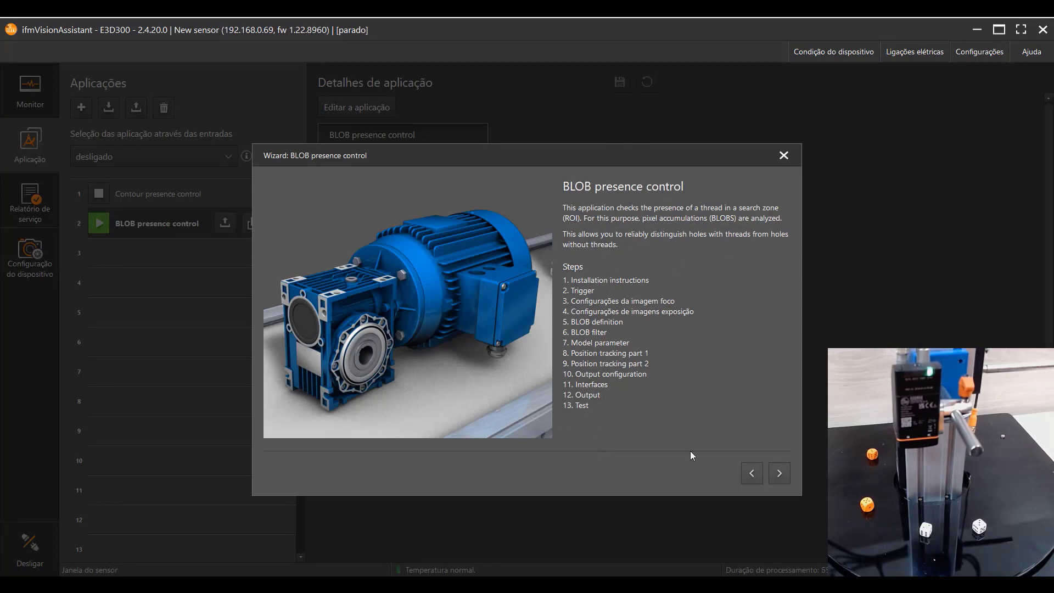
Step: Proceed through the installation instructions and trigger settings, keeping the Continuous trigger and position tracking enabled
{"action": "left_click", "coordinate": [780, 474]}
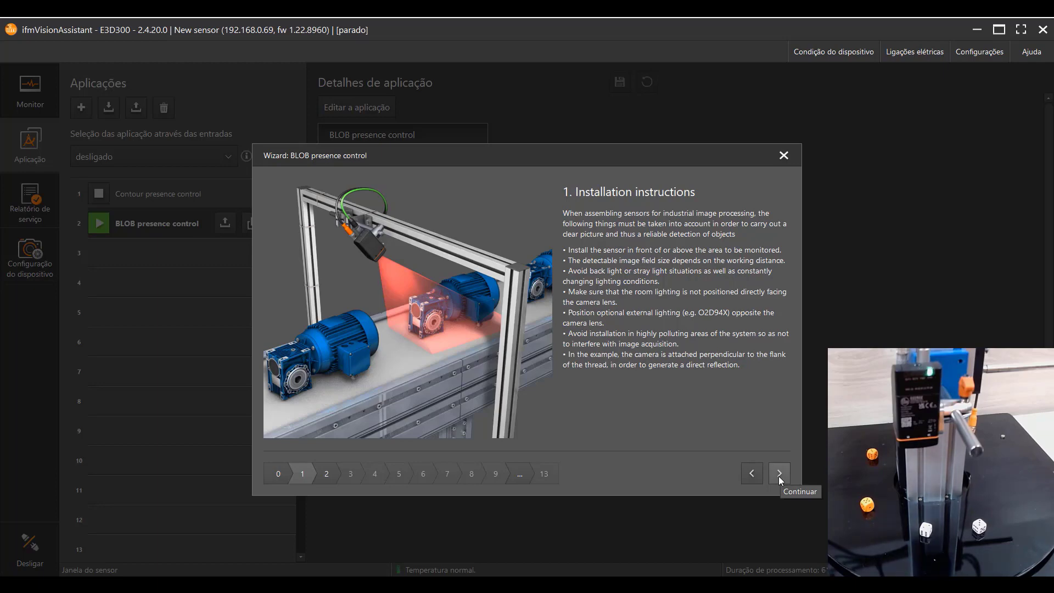
{"action": "left_click", "coordinate": [778, 473]}
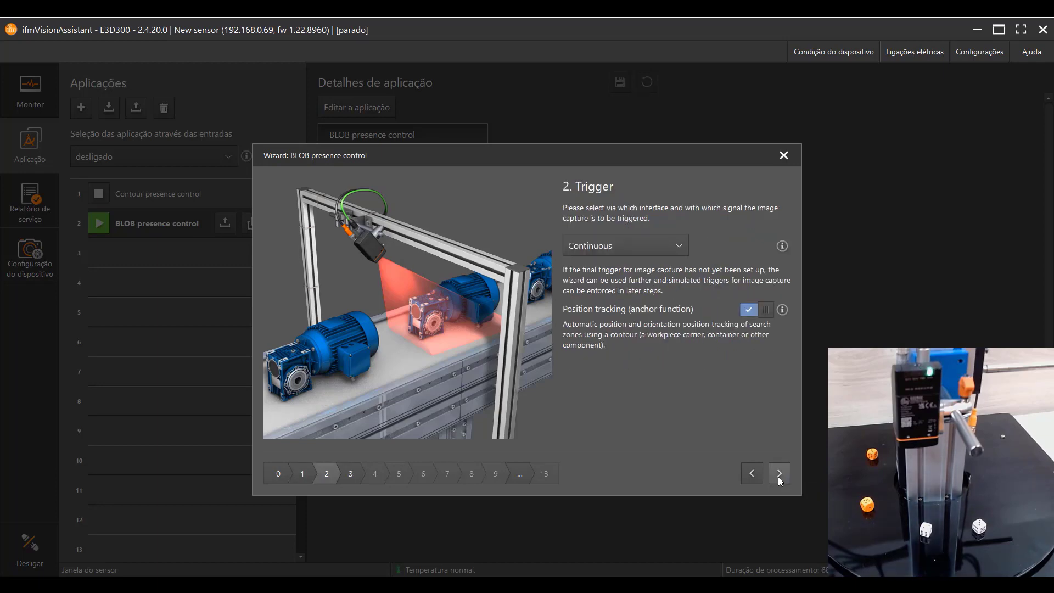
{"action": "left_click", "coordinate": [646, 248]}
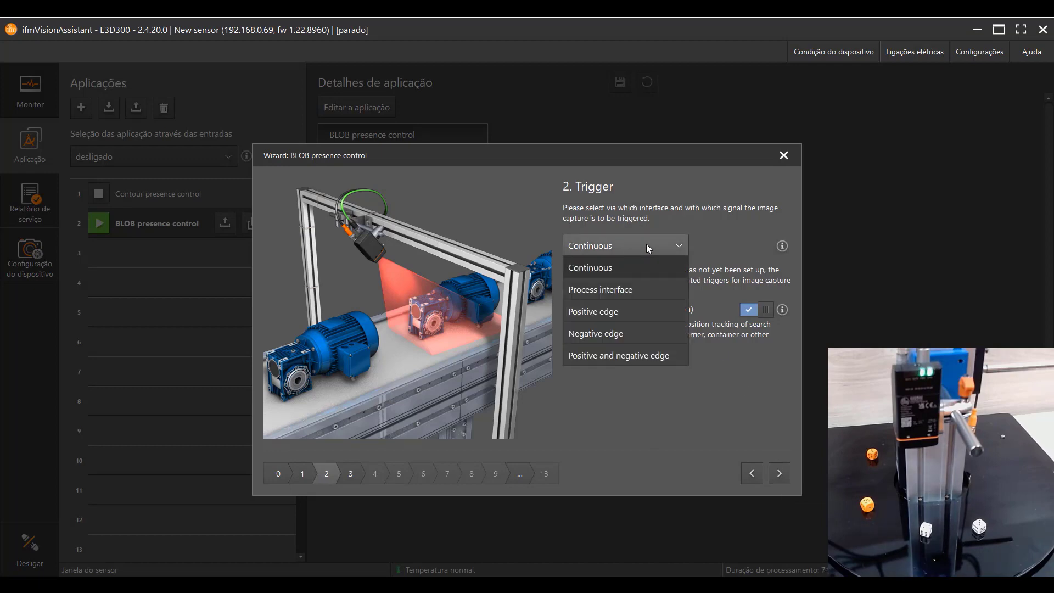
{"action": "left_click", "coordinate": [608, 401]}
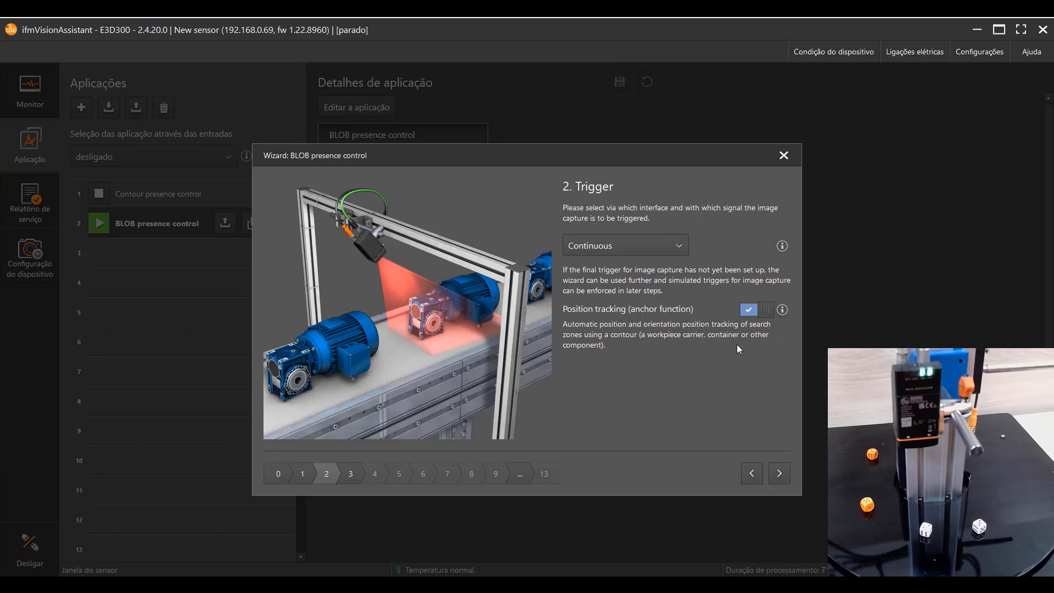
{"action": "left_click", "coordinate": [780, 474]}
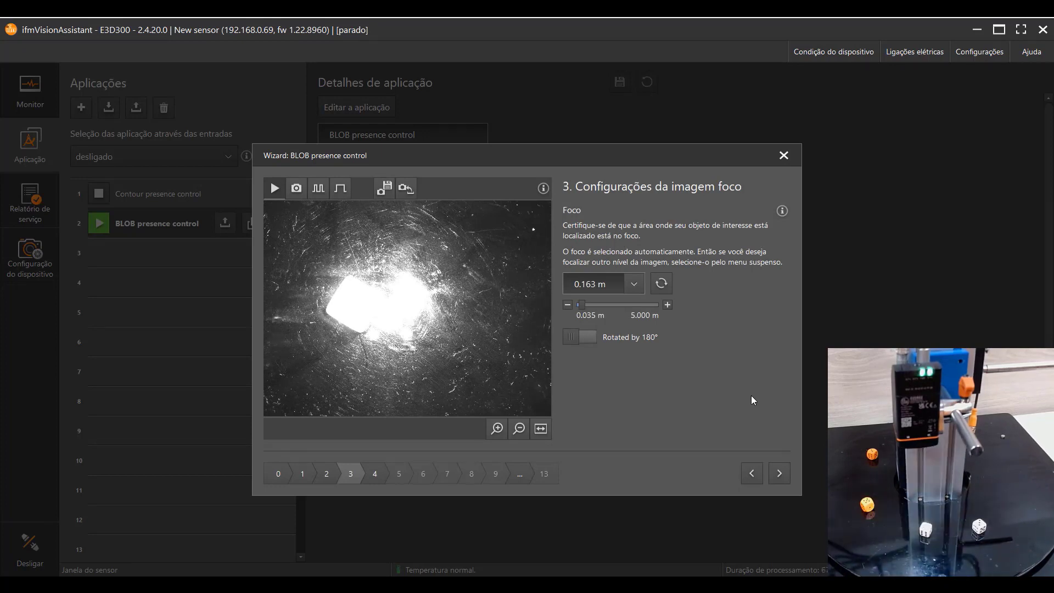
Step: In the exposure settings, deactivate the two upper unpolarized illumination segments and set the internal illumination colour to red
{"action": "left_click", "coordinate": [779, 473]}
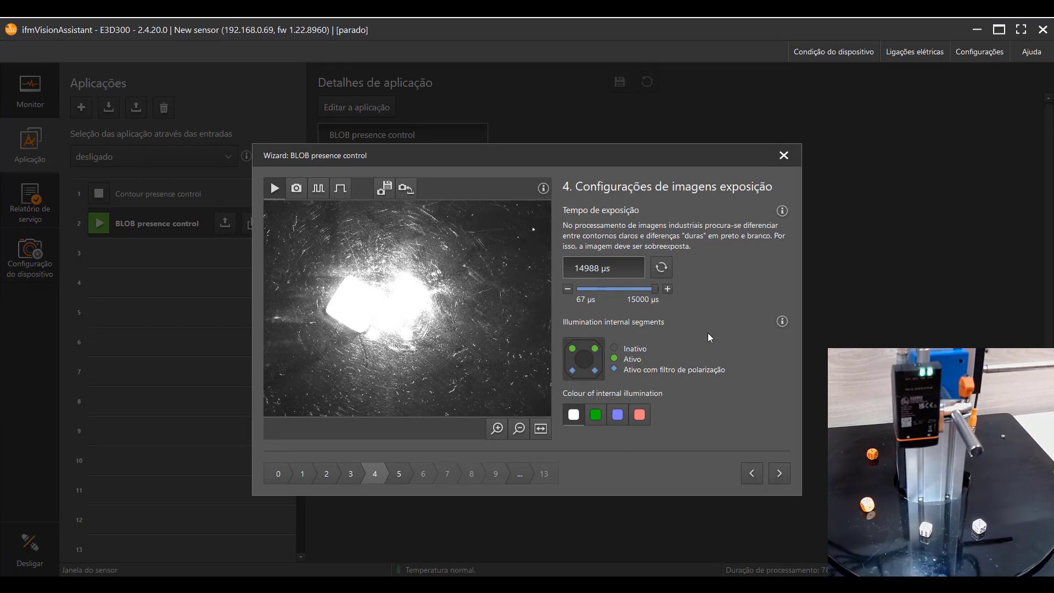
{"action": "left_click", "coordinate": [594, 348]}
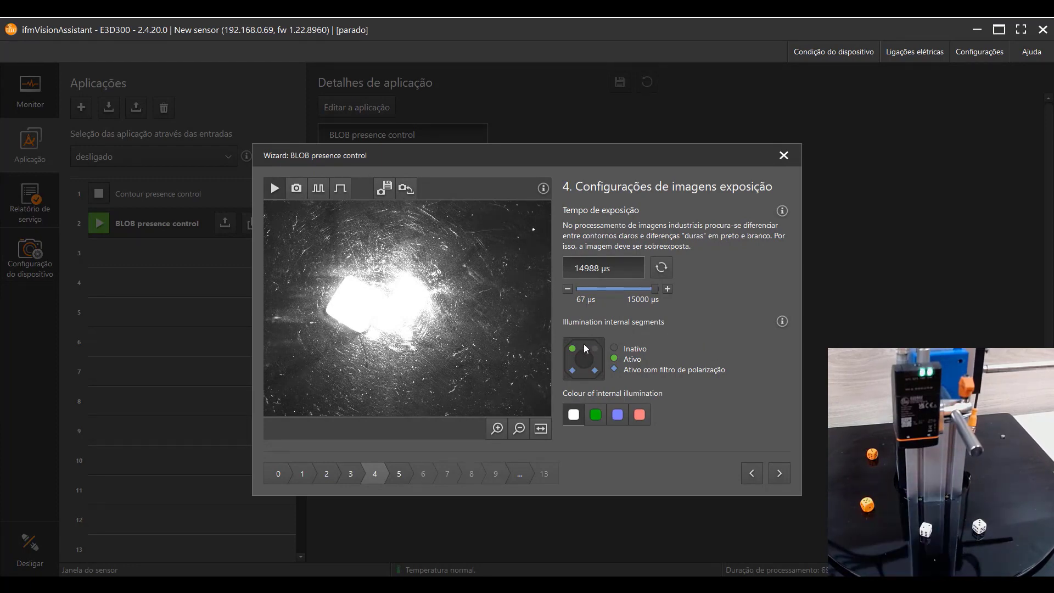
{"action": "left_click", "coordinate": [573, 350]}
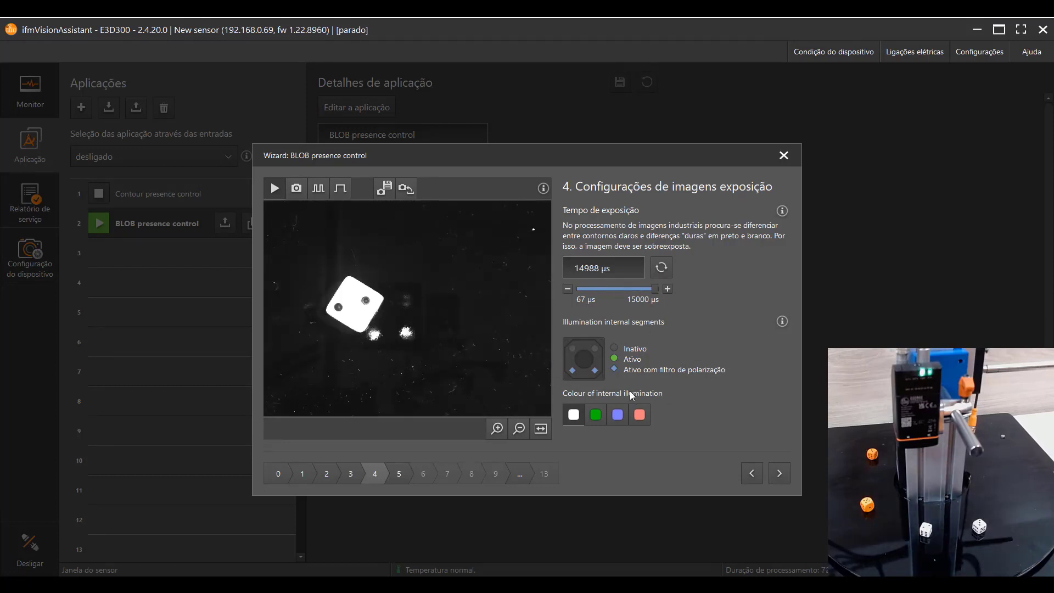
{"action": "left_click", "coordinate": [640, 415]}
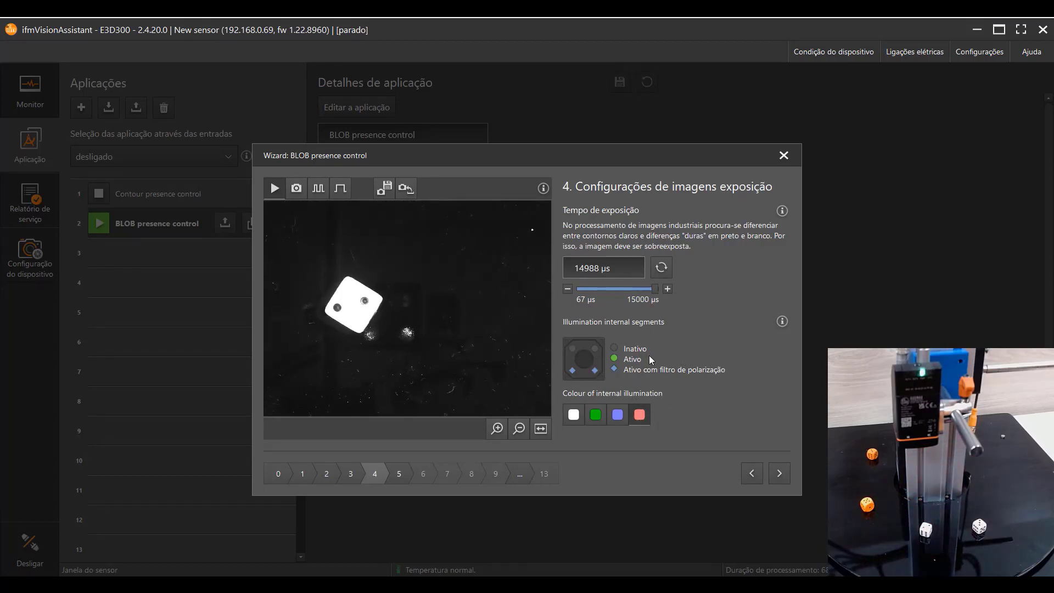
Step: Set the exposure time to 2000 µs and check the die in the camera image
{"action": "left_click", "coordinate": [582, 268]}
{"action": "type", "text": "2000"}
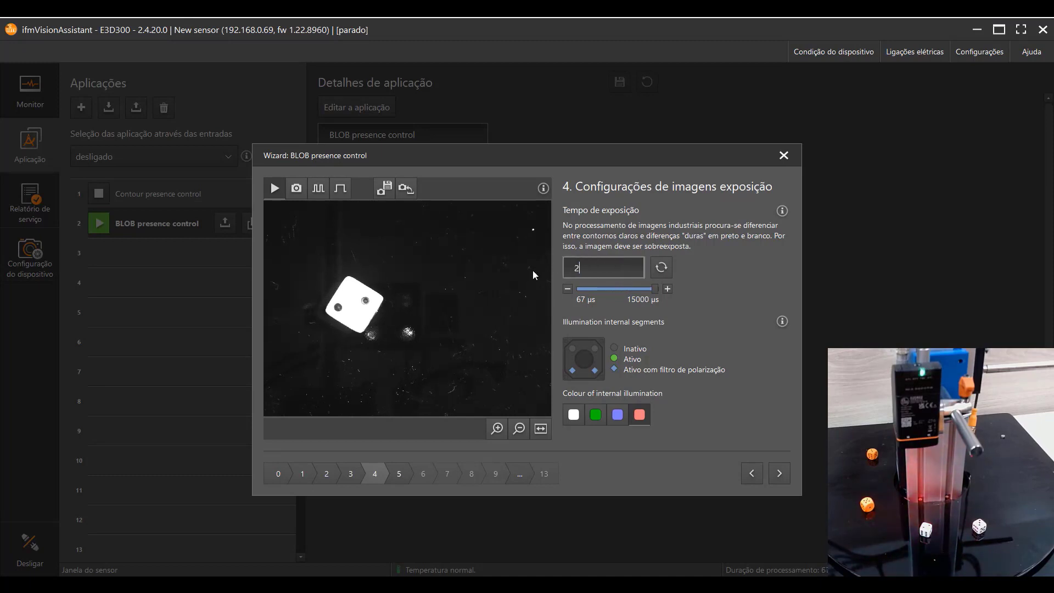
{"action": "key", "text": "Return"}
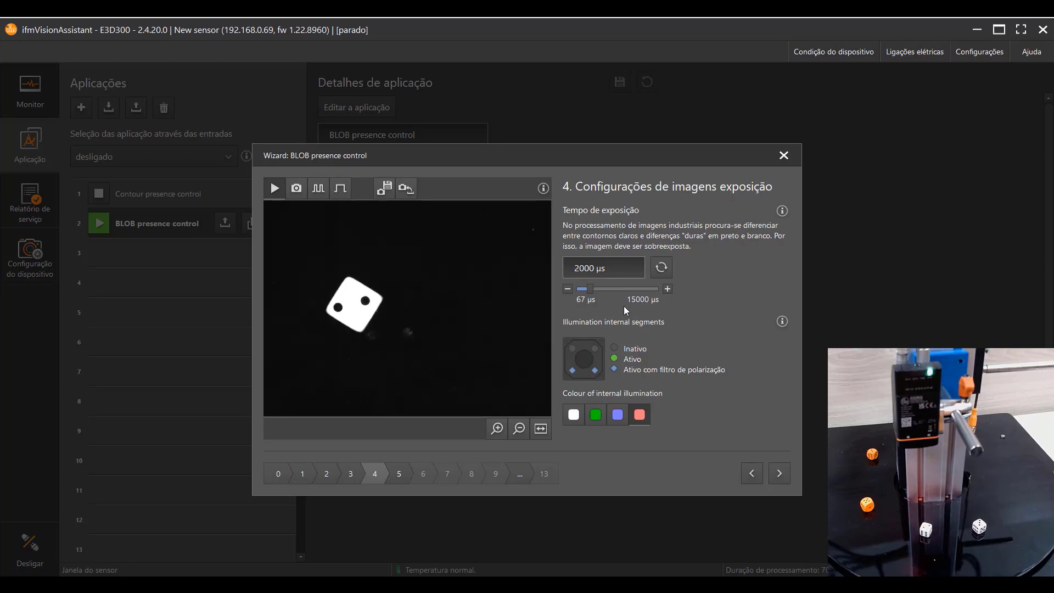
{"action": "scroll", "coordinate": [321, 302], "scroll_direction": "up", "scroll_amount": 4}
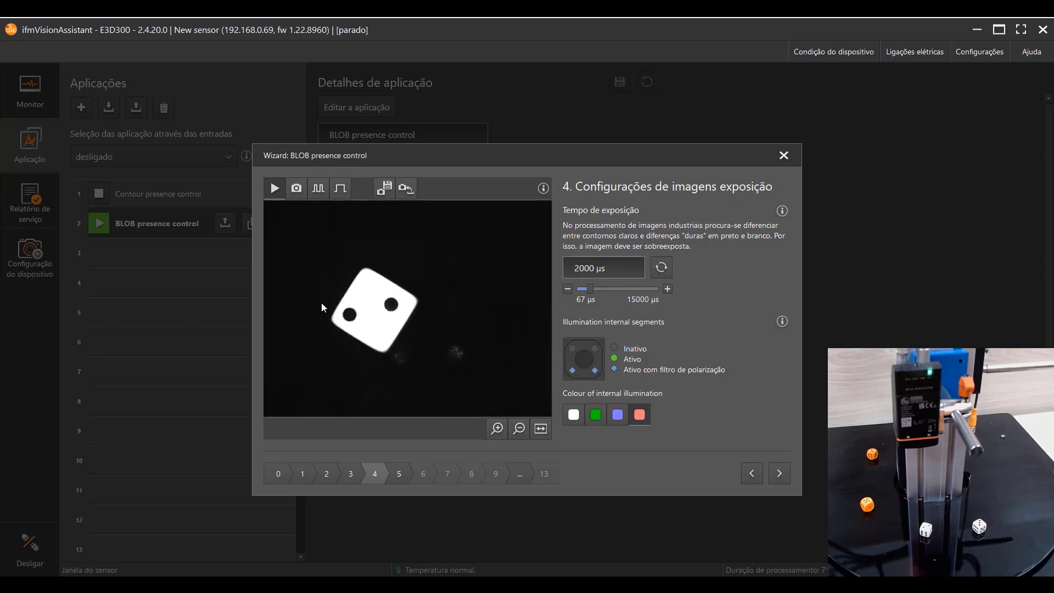
Step: Return to the focus settings and rerun the automatic focus on the die
{"action": "left_click", "coordinate": [750, 476]}
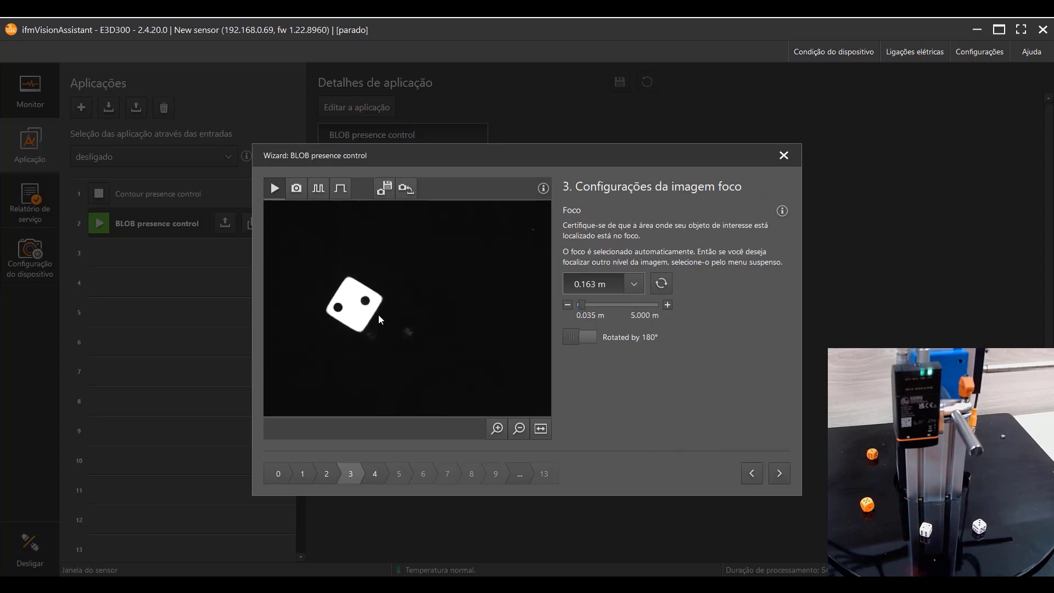
{"action": "left_click", "coordinate": [661, 284]}
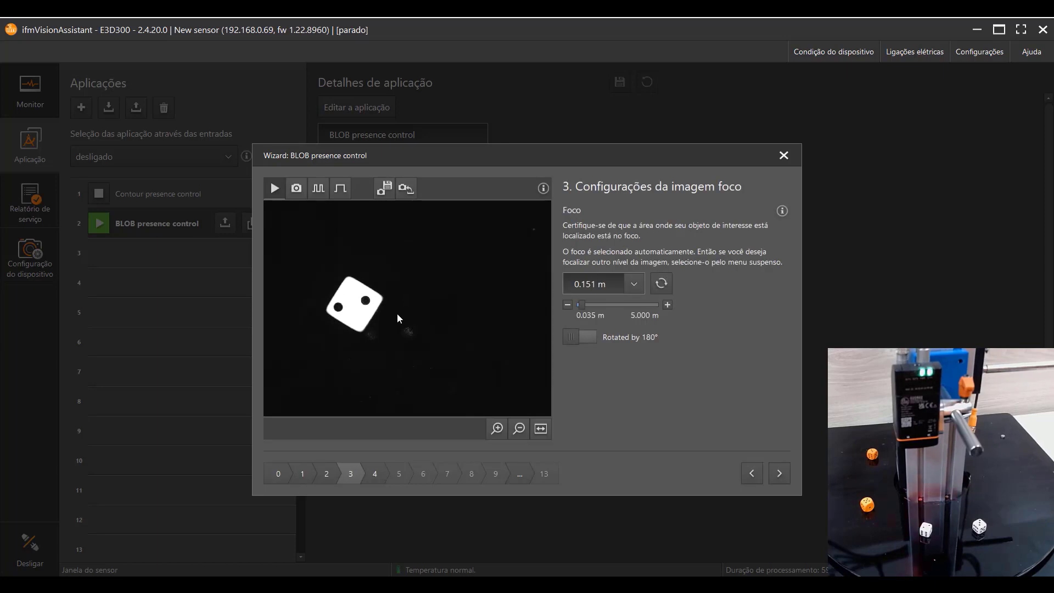
{"action": "scroll", "coordinate": [315, 315], "scroll_direction": "up", "scroll_amount": 5}
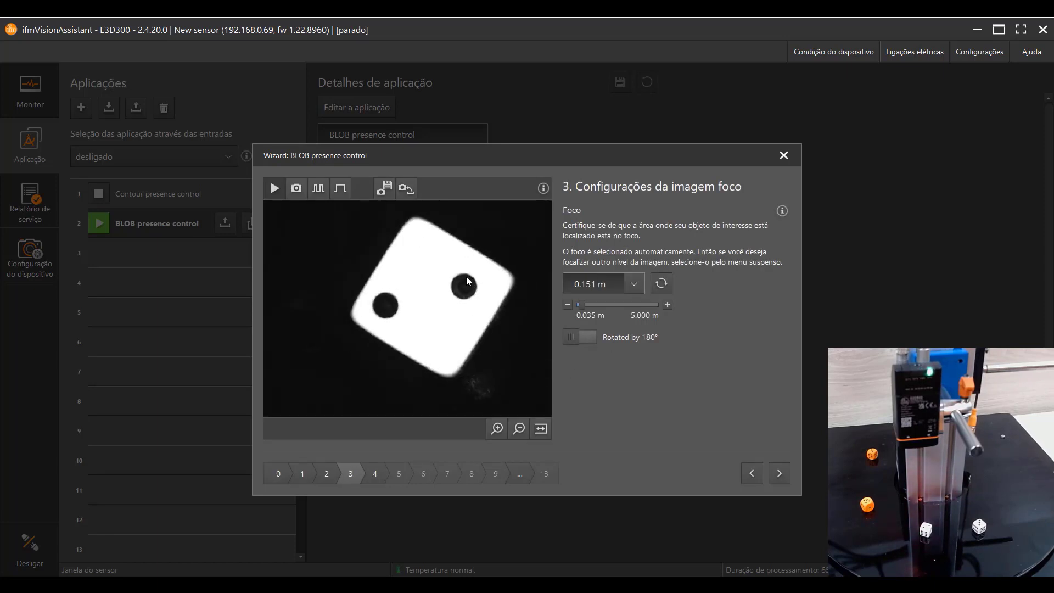
Step: Proceed to the BLOB definition and rotate, move and resize the object definition area to fit the die's face
{"action": "left_click", "coordinate": [783, 479]}
{"action": "left_click", "coordinate": [783, 476]}
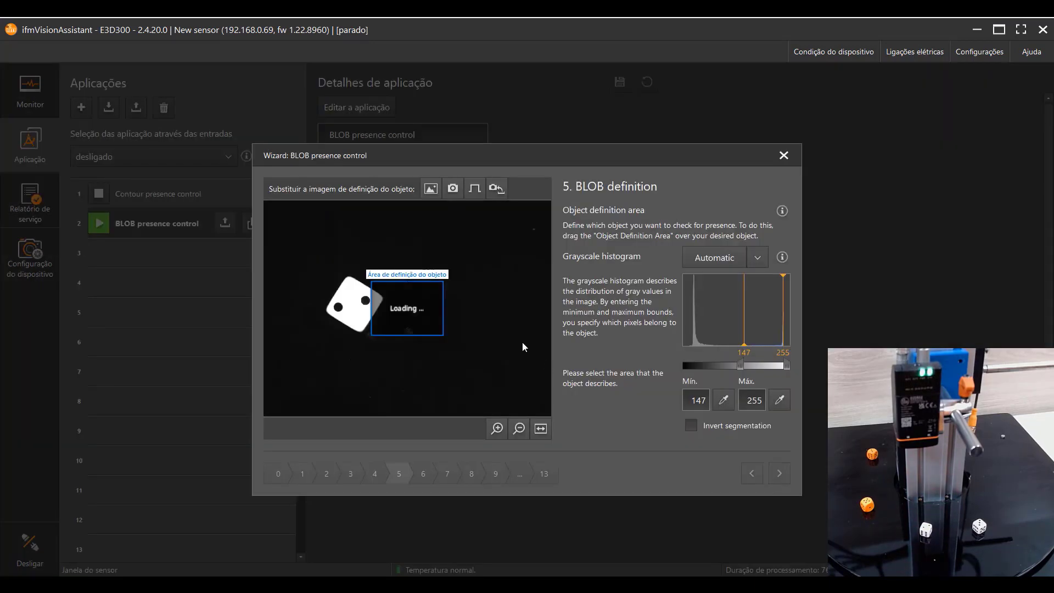
{"action": "left_click", "coordinate": [419, 294]}
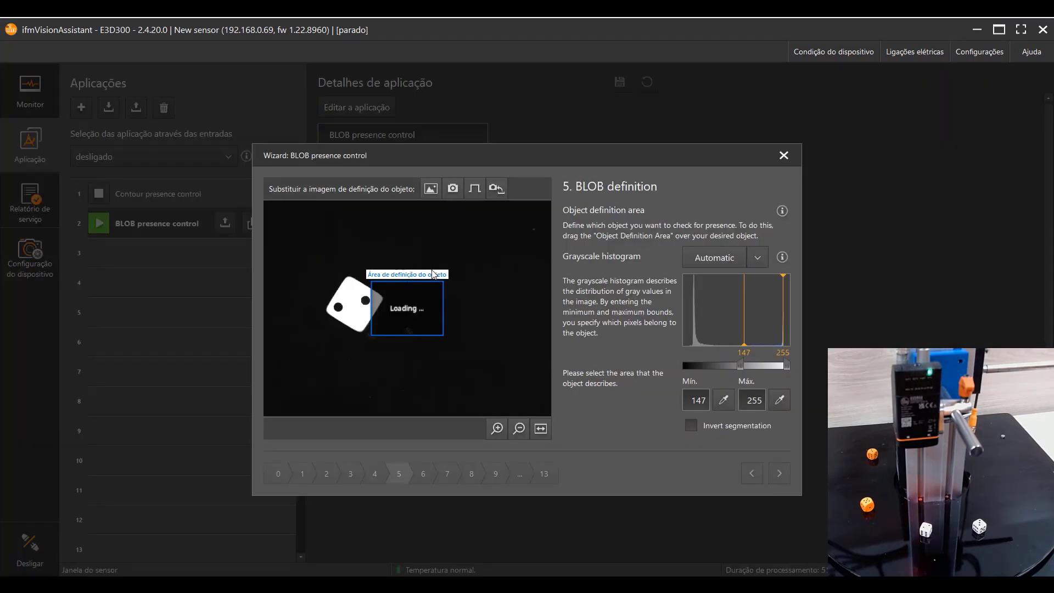
{"action": "left_click_drag", "start_coordinate": [407, 269], "coordinate": [438, 273]}
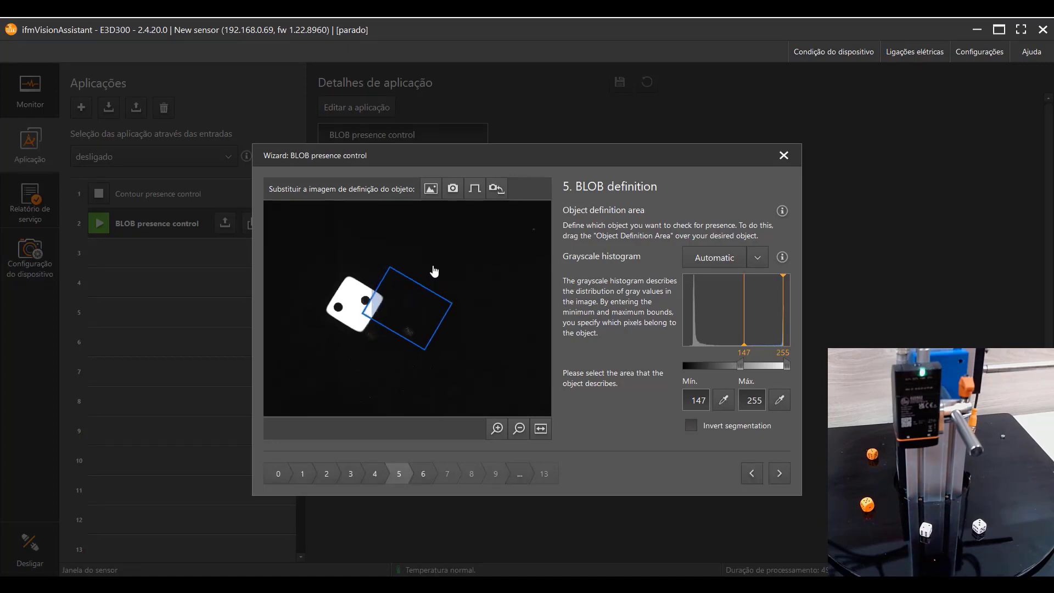
{"action": "left_click", "coordinate": [406, 310]}
{"action": "left_click_drag", "start_coordinate": [406, 310], "coordinate": [377, 299]}
{"action": "scroll", "coordinate": [359, 304], "scroll_direction": "up", "scroll_amount": 5}
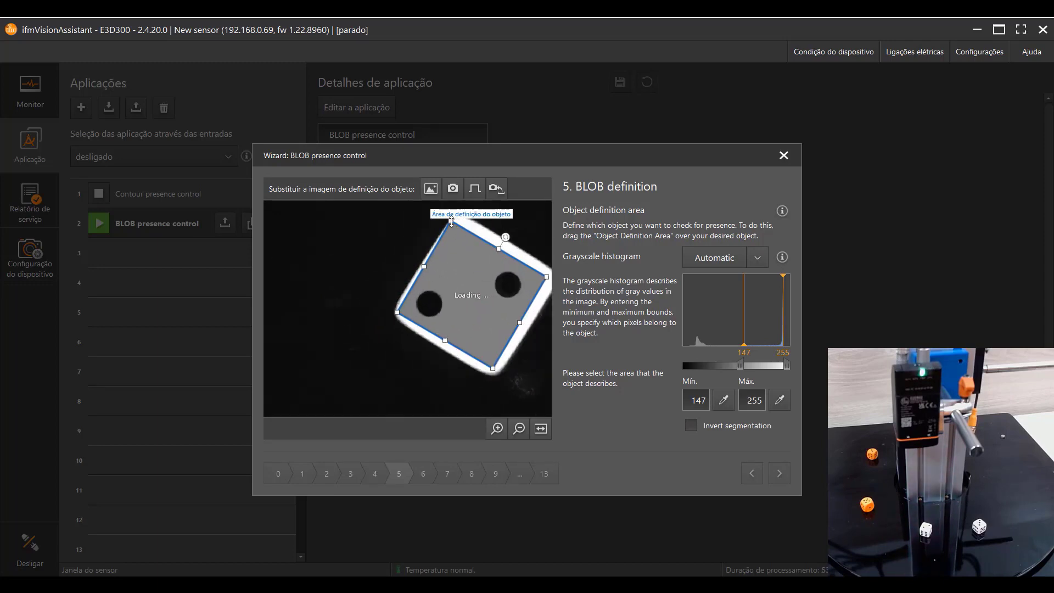
{"action": "left_click_drag", "start_coordinate": [451, 222], "coordinate": [455, 220]}
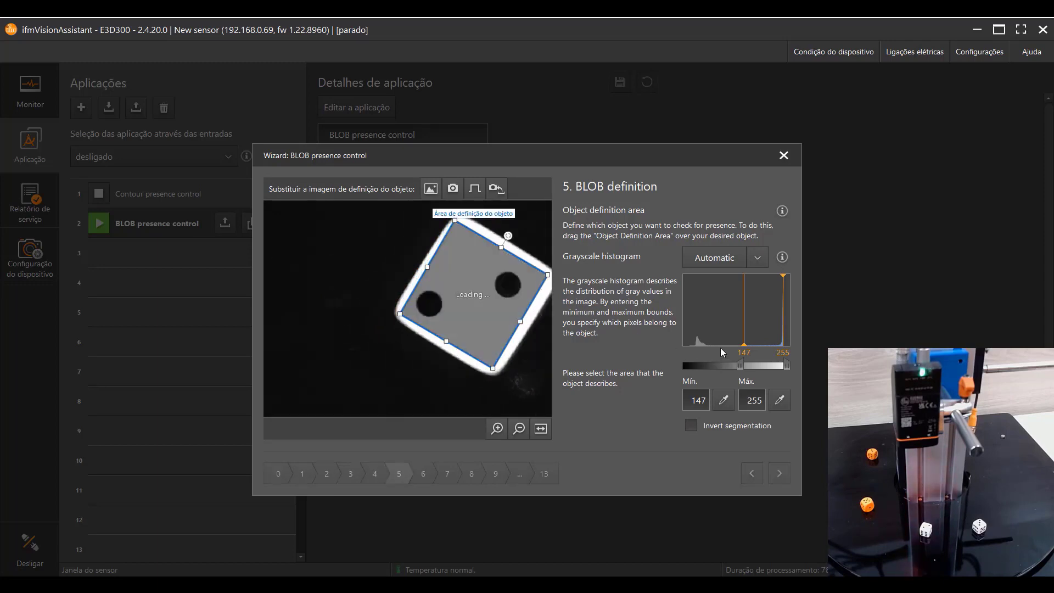
Step: Set the grayscale range to a minimum of 0 and a maximum of 52 so only the die's dark dots are segmented
{"action": "left_click_drag", "start_coordinate": [742, 371], "coordinate": [677, 372]}
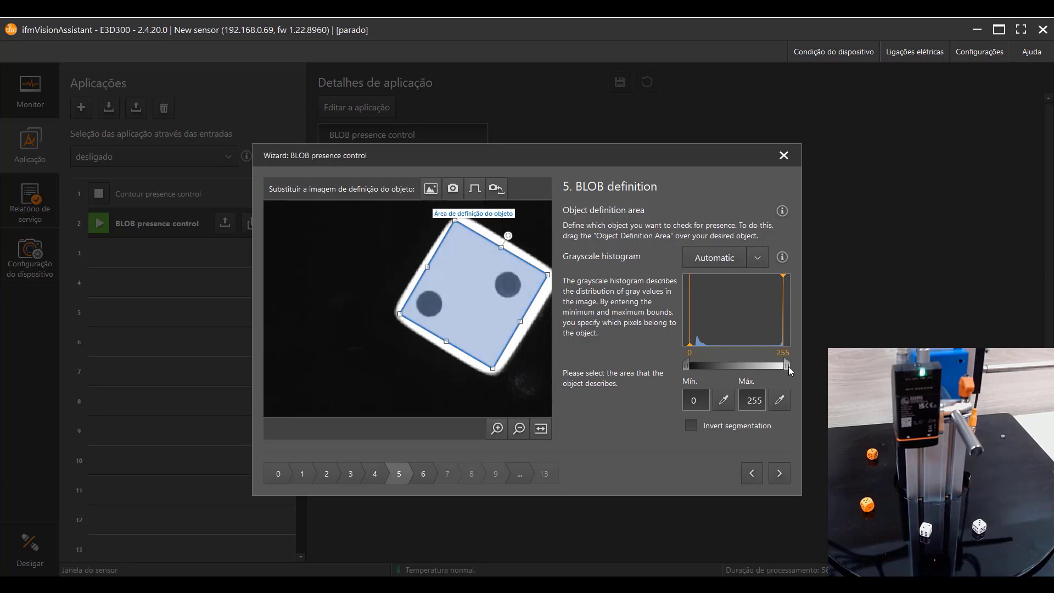
{"action": "left_click_drag", "start_coordinate": [790, 370], "coordinate": [713, 365]}
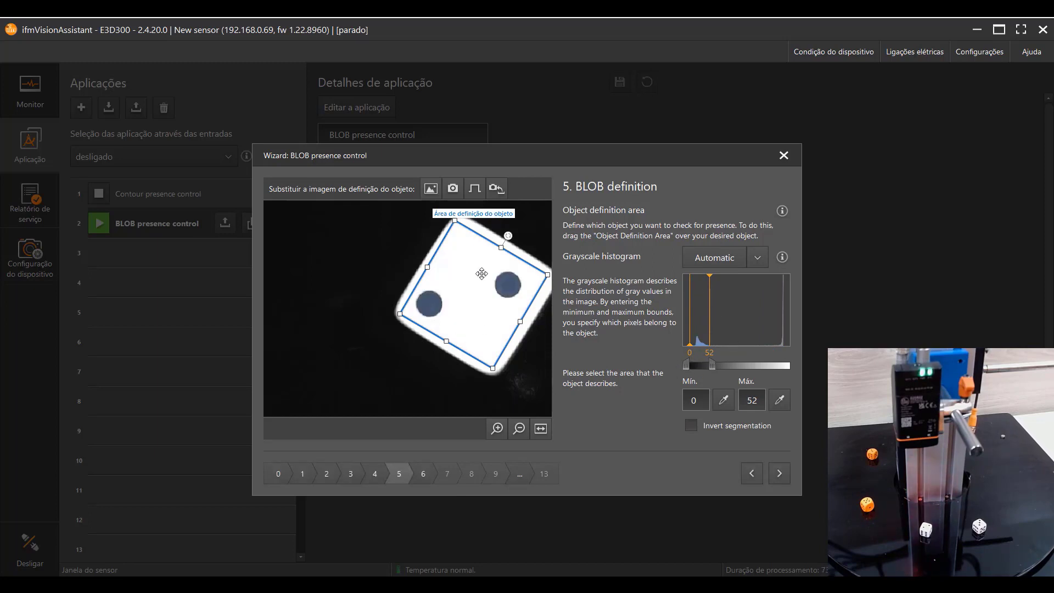
{"action": "mouse_move", "coordinate": [431, 304]}
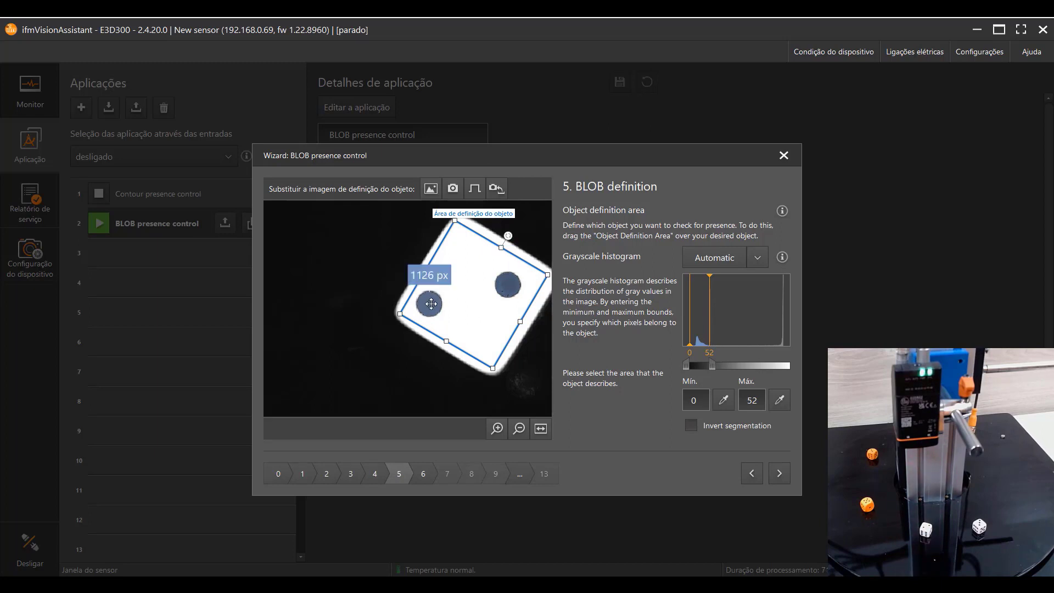
{"action": "mouse_move", "coordinate": [514, 286]}
Step: Accept the BLOB definition and continue past the BLOB filter with size filtering and hole filling left off
{"action": "left_click", "coordinate": [780, 473]}
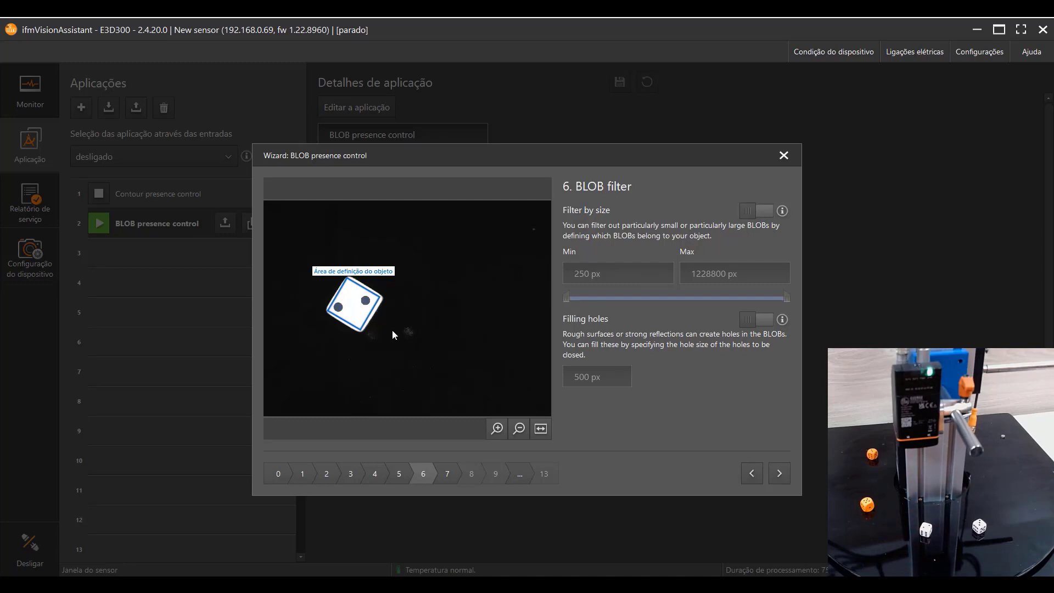
{"action": "scroll", "coordinate": [324, 317], "scroll_direction": "up", "scroll_amount": 4}
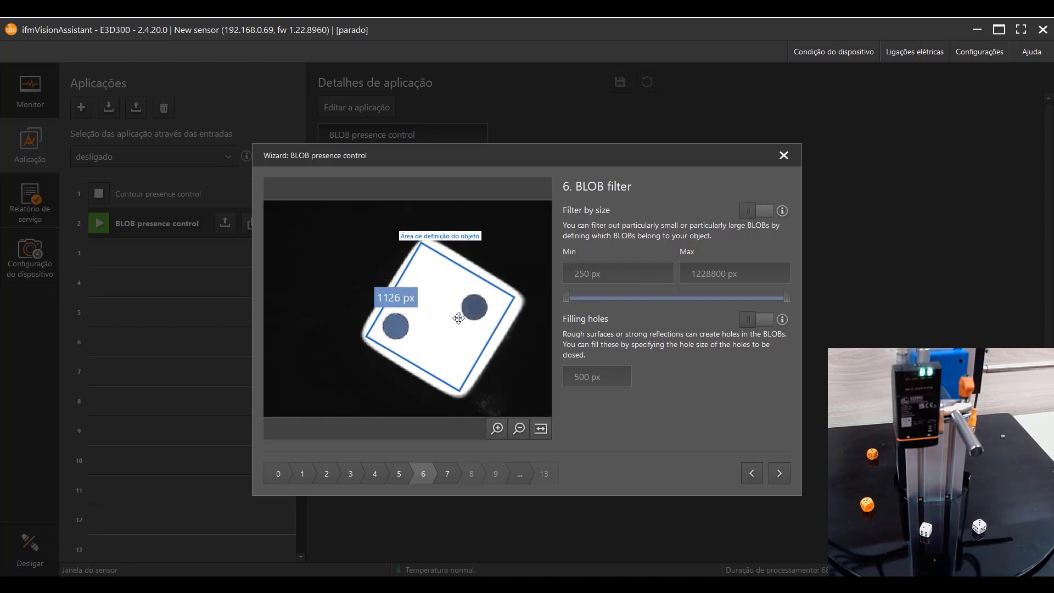
{"action": "scroll", "coordinate": [458, 319], "scroll_direction": "up", "scroll_amount": 1}
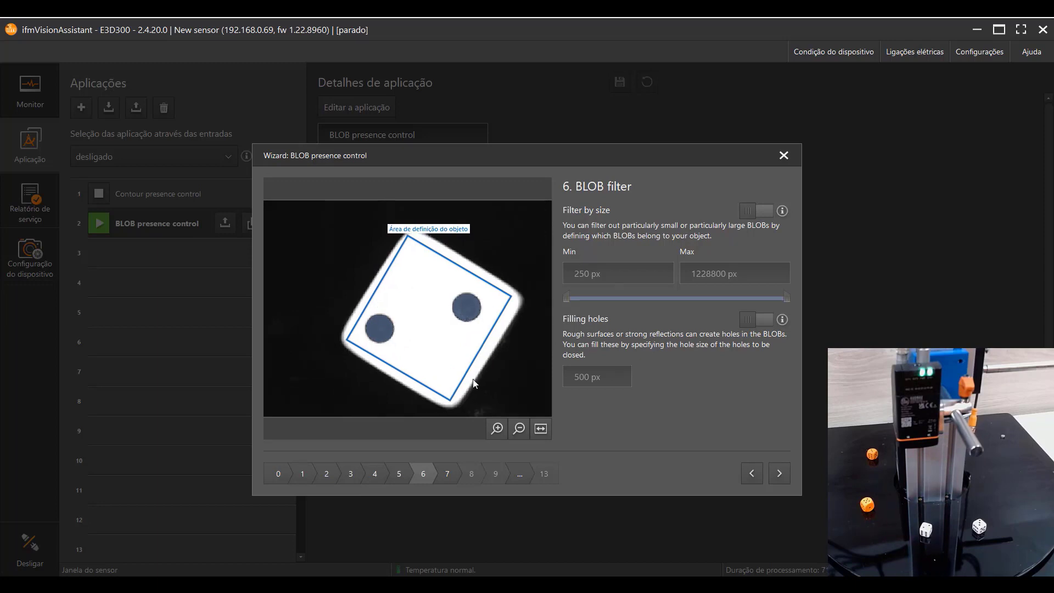
{"action": "left_click", "coordinate": [779, 473]}
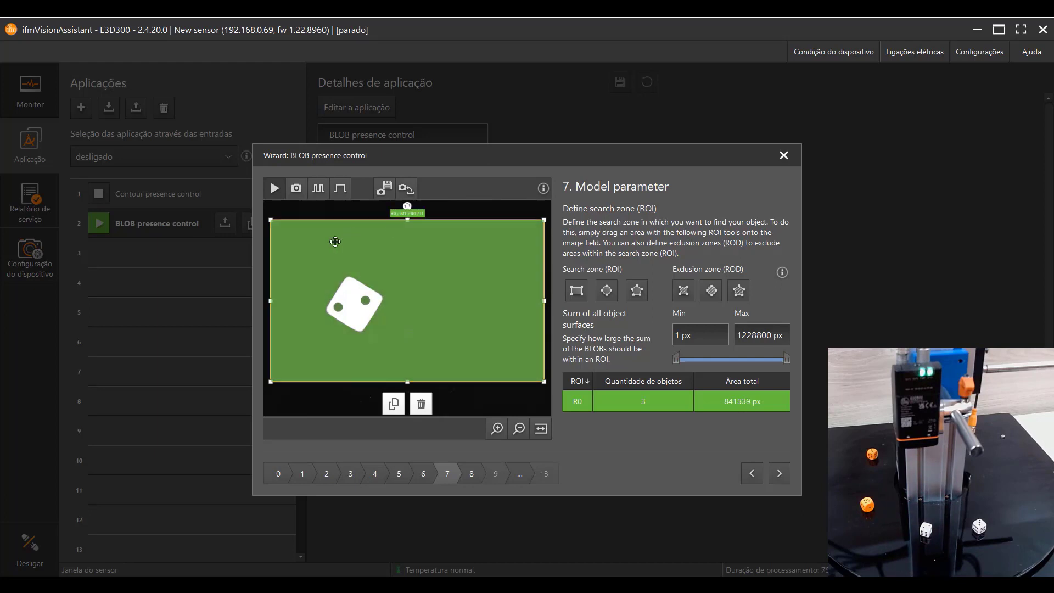
Step: Shrink the rectangular search zone around the die by lowering its upper edge and pulling in its right edge
{"action": "left_click_drag", "start_coordinate": [409, 226], "coordinate": [407, 246]}
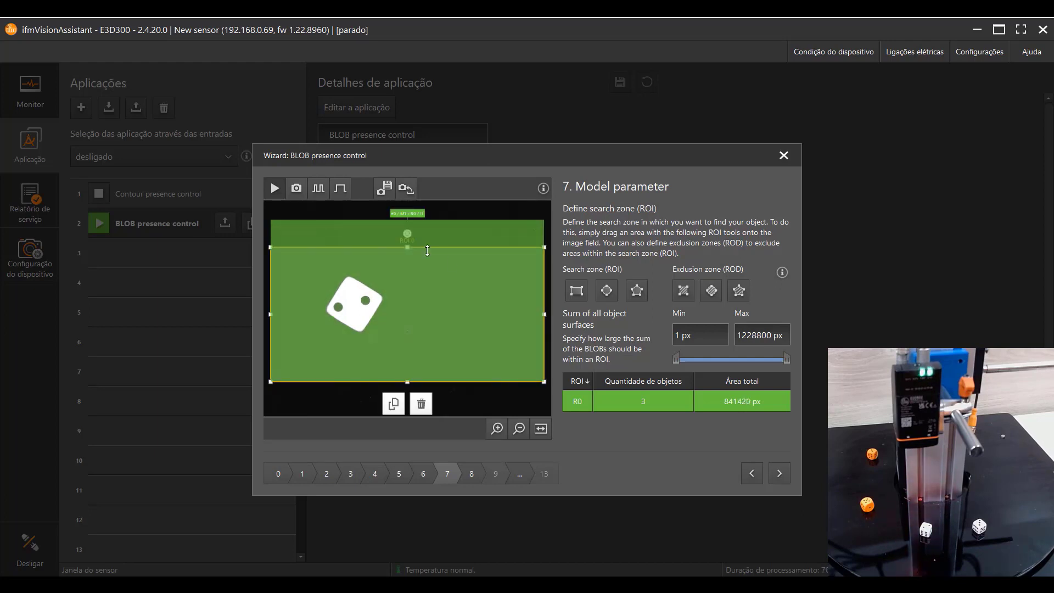
{"action": "left_click_drag", "start_coordinate": [547, 318], "coordinate": [433, 315]}
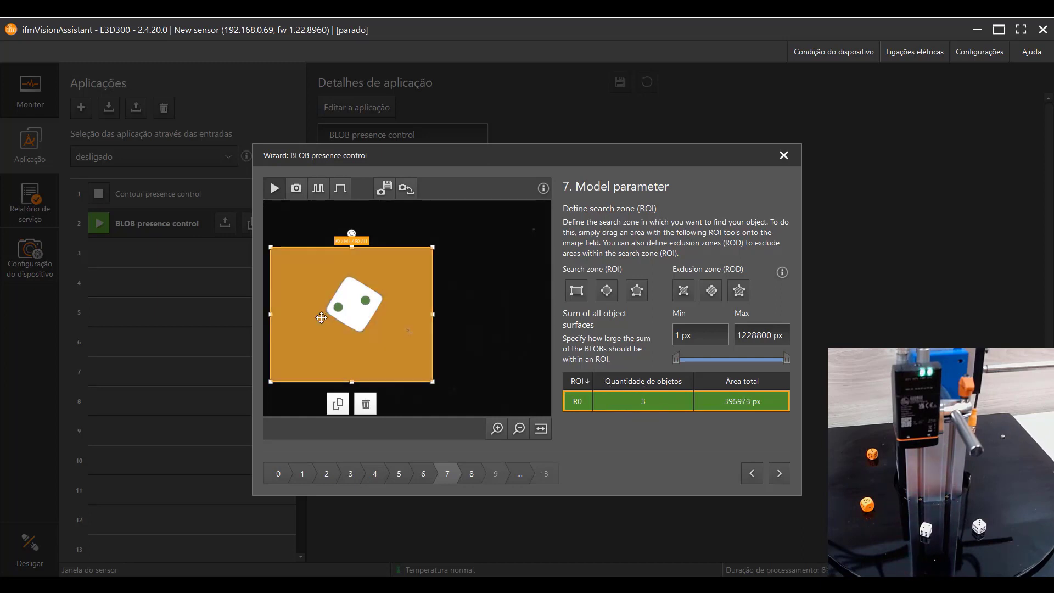
{"action": "scroll", "coordinate": [328, 322], "scroll_direction": "up", "scroll_amount": 2}
{"action": "scroll", "coordinate": [327, 323], "scroll_direction": "up", "scroll_amount": 3}
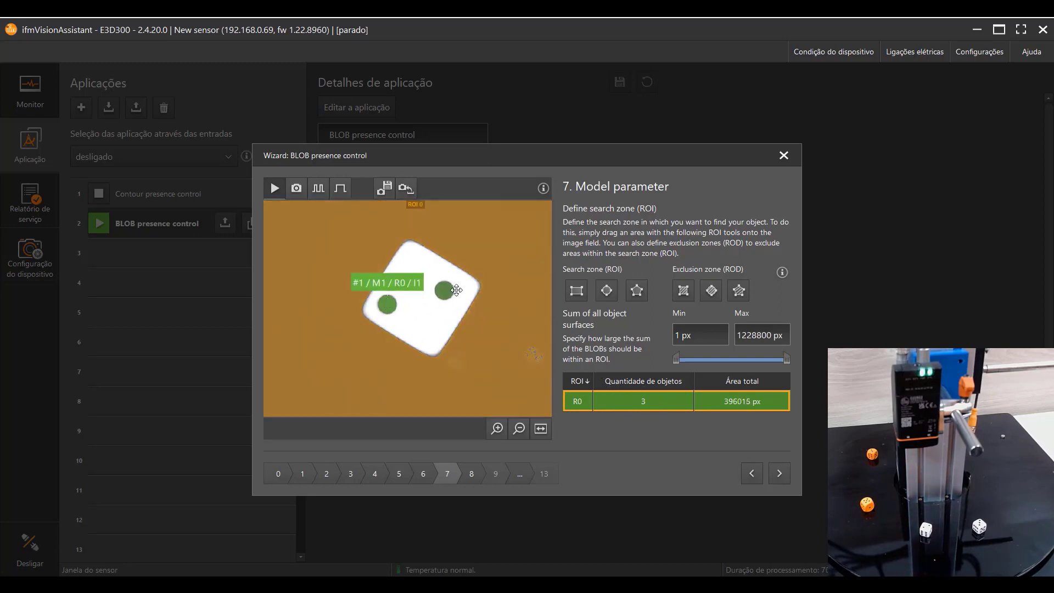
{"action": "scroll", "coordinate": [424, 305], "scroll_direction": "down", "scroll_amount": 4}
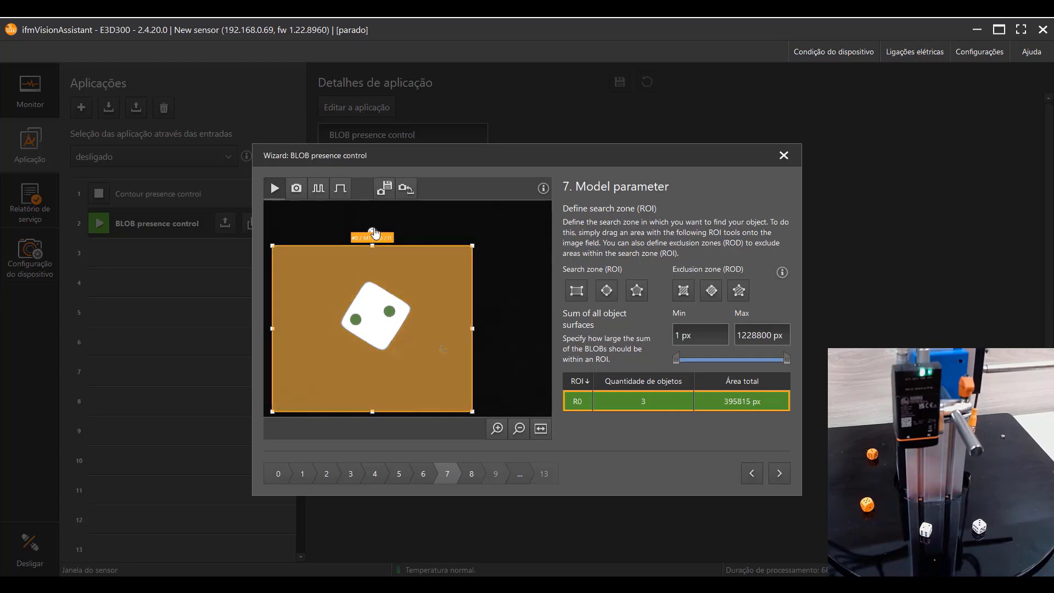
Step: Rotate the search zone to match the die's tilt, then shrink and move it onto the die's white face
{"action": "left_click_drag", "start_coordinate": [372, 231], "coordinate": [423, 246]}
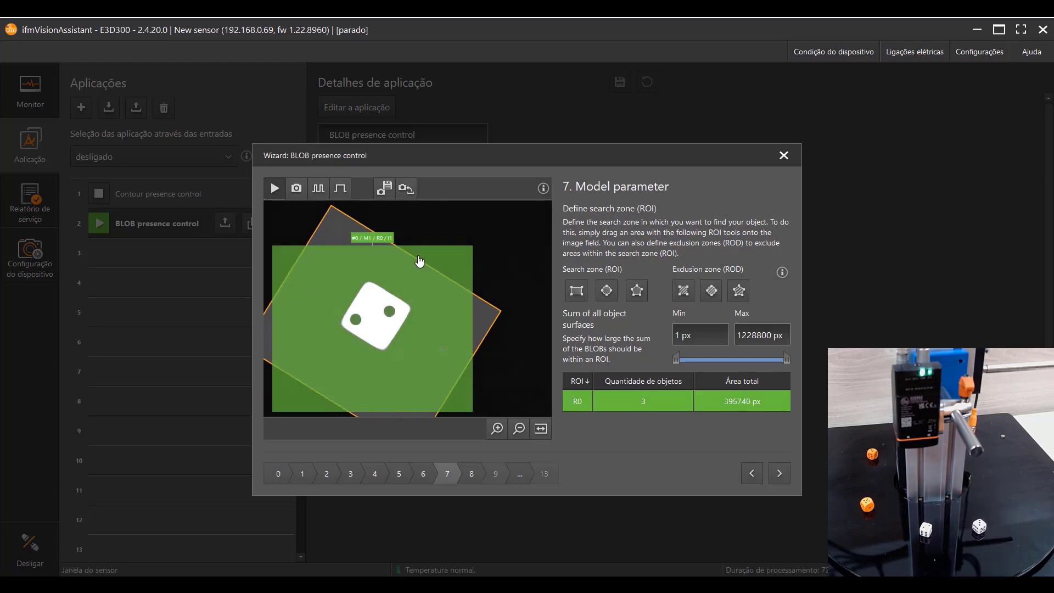
{"action": "left_click_drag", "start_coordinate": [332, 204], "coordinate": [371, 282]}
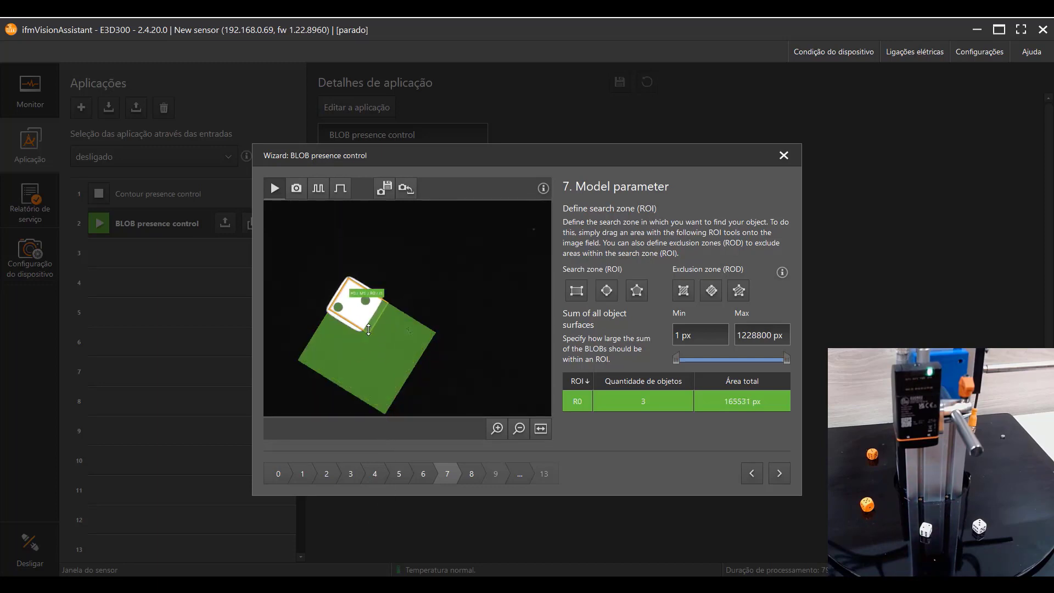
{"action": "left_click", "coordinate": [361, 329]}
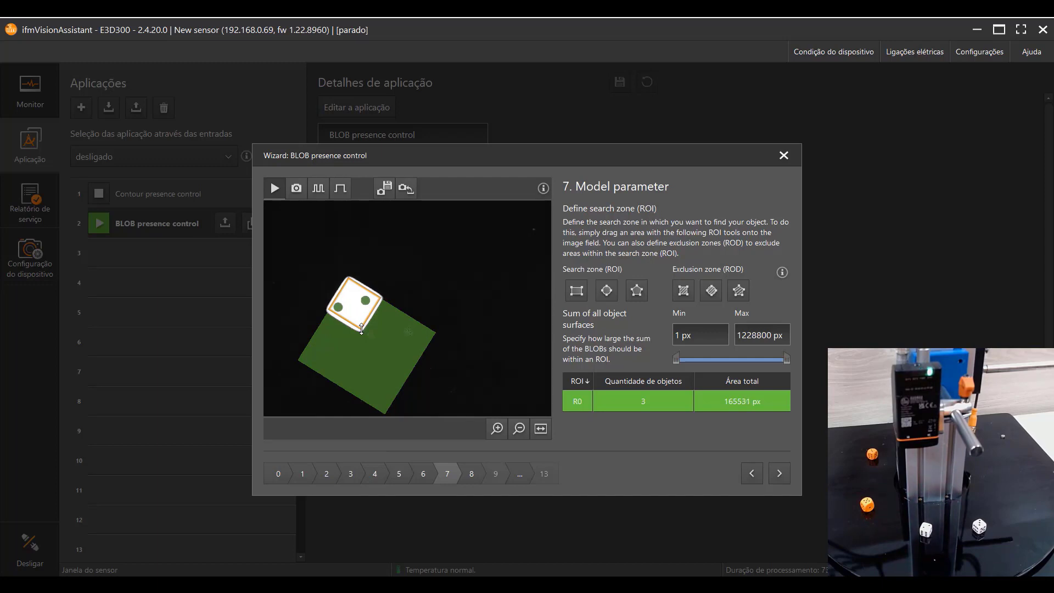
{"action": "left_click", "coordinate": [361, 329]}
{"action": "scroll", "coordinate": [344, 313], "scroll_direction": "up", "scroll_amount": 2}
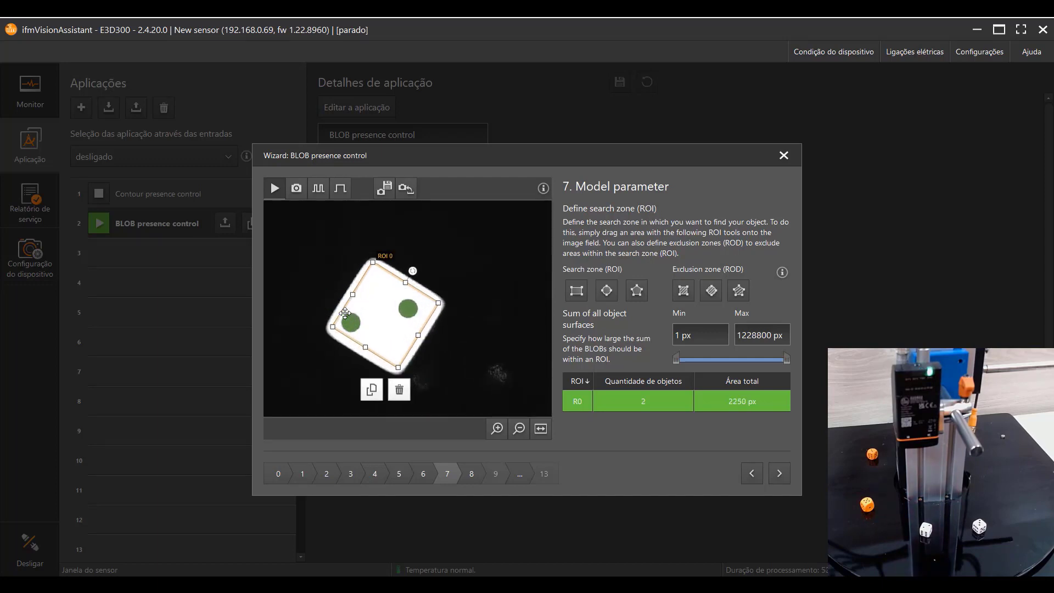
{"action": "scroll", "coordinate": [346, 313], "scroll_direction": "up", "scroll_amount": 3}
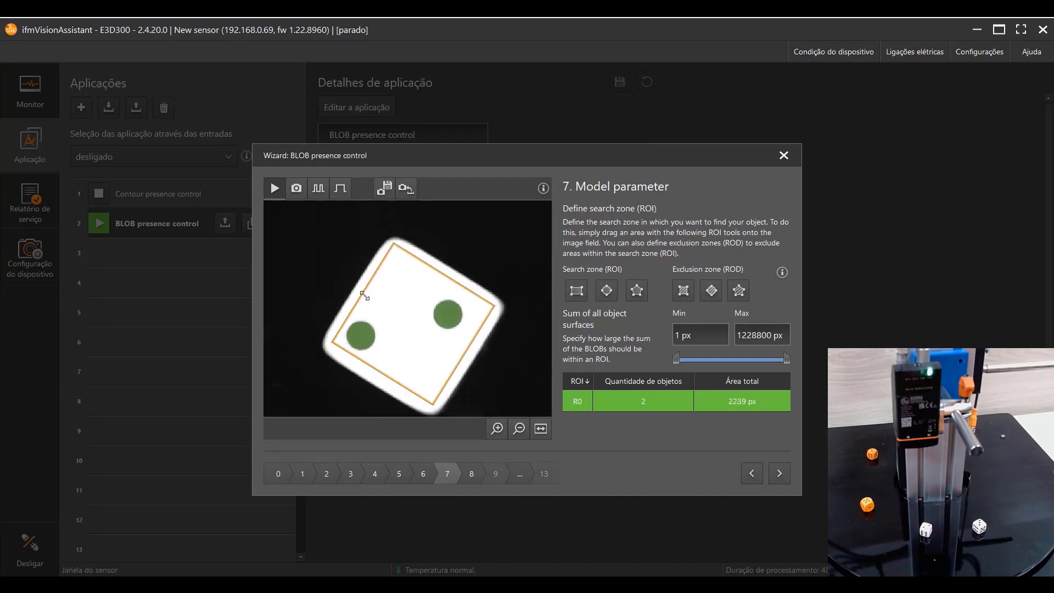
Step: Fine-tune all four edges of the search zone to sit just inside the die's outline and continue to position tracking
{"action": "left_click_drag", "start_coordinate": [364, 295], "coordinate": [362, 293]}
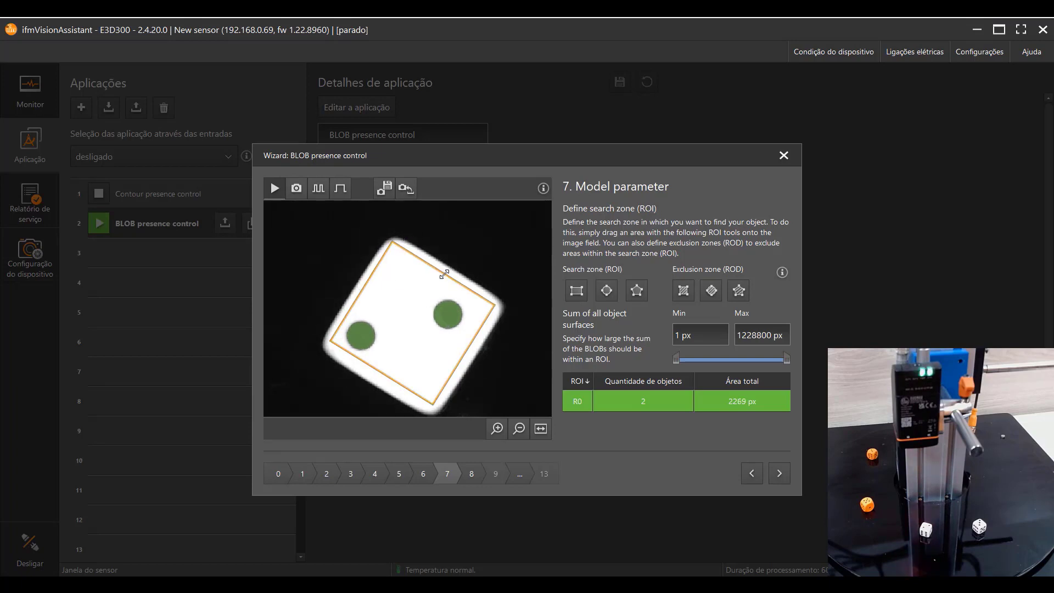
{"action": "left_click_drag", "start_coordinate": [444, 274], "coordinate": [443, 275]}
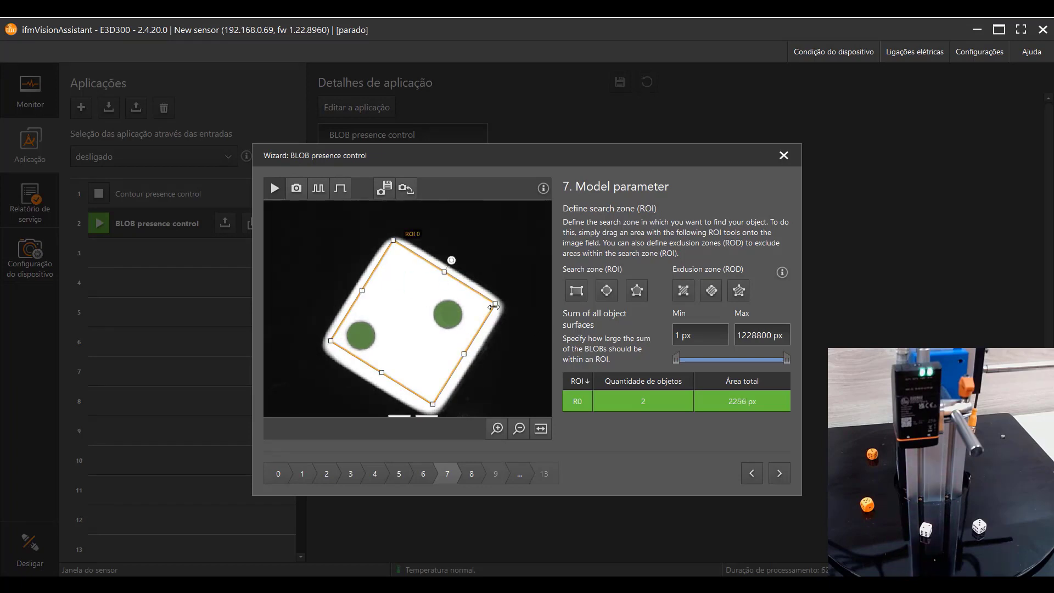
{"action": "left_click_drag", "start_coordinate": [466, 362], "coordinate": [467, 363]}
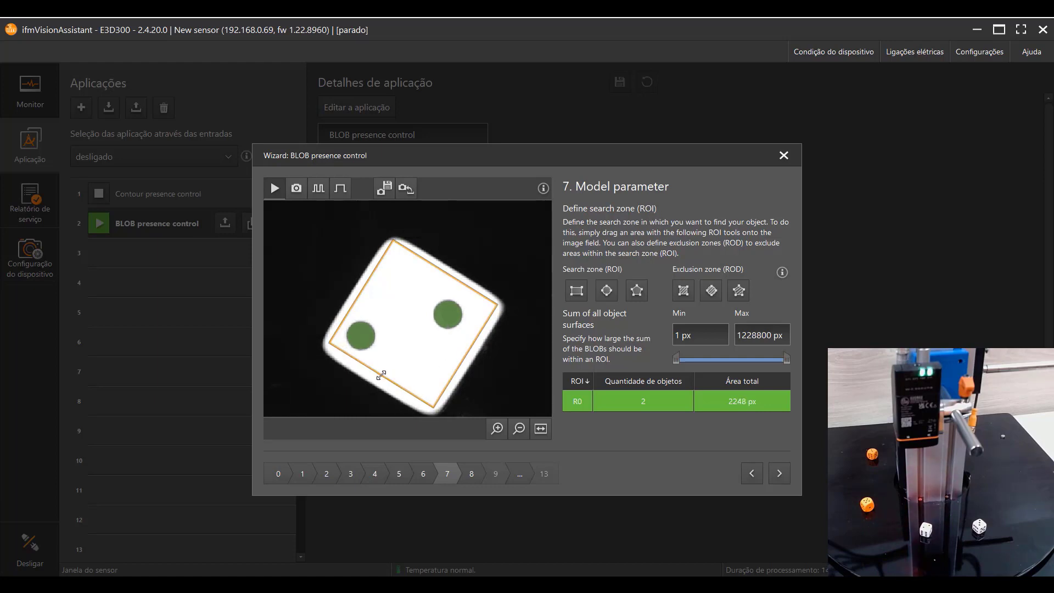
{"action": "left_click_drag", "start_coordinate": [383, 374], "coordinate": [379, 375]}
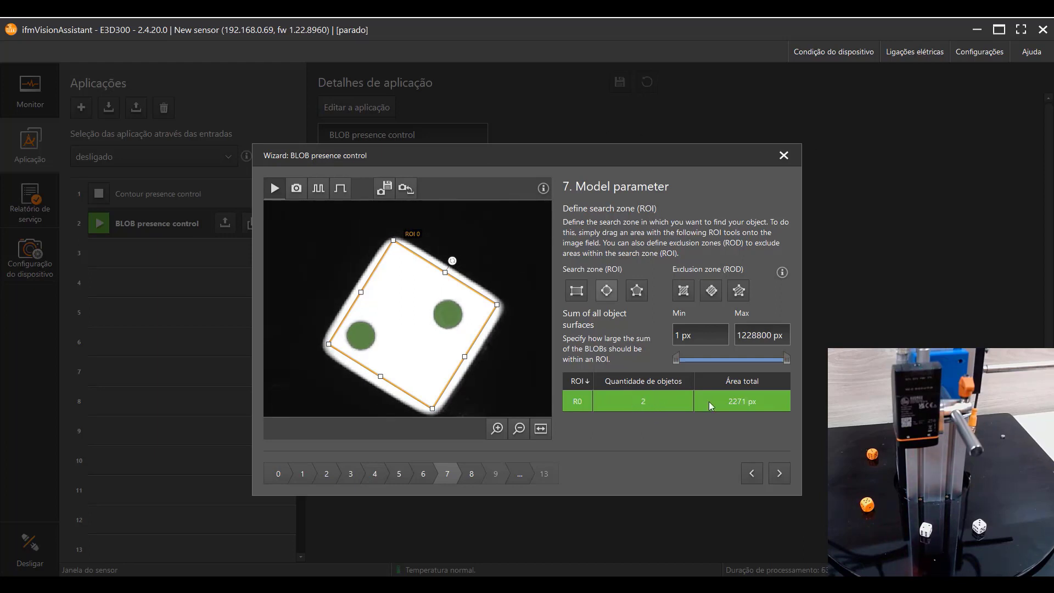
{"action": "left_click", "coordinate": [780, 473]}
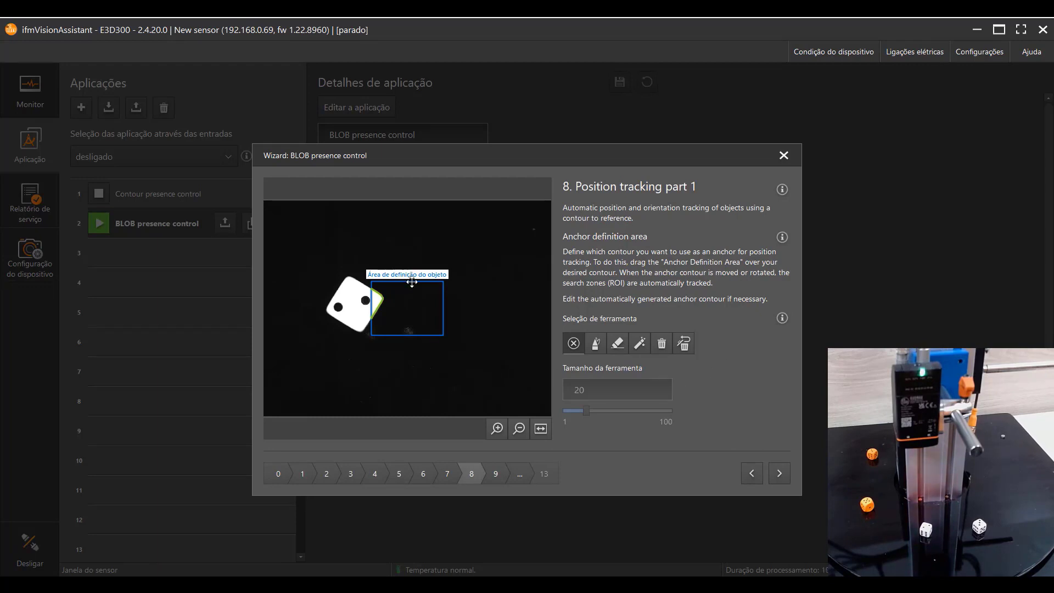
Step: Move and enlarge the anchor definition area so it encloses the whole die
{"action": "left_click_drag", "start_coordinate": [412, 282], "coordinate": [354, 268]}
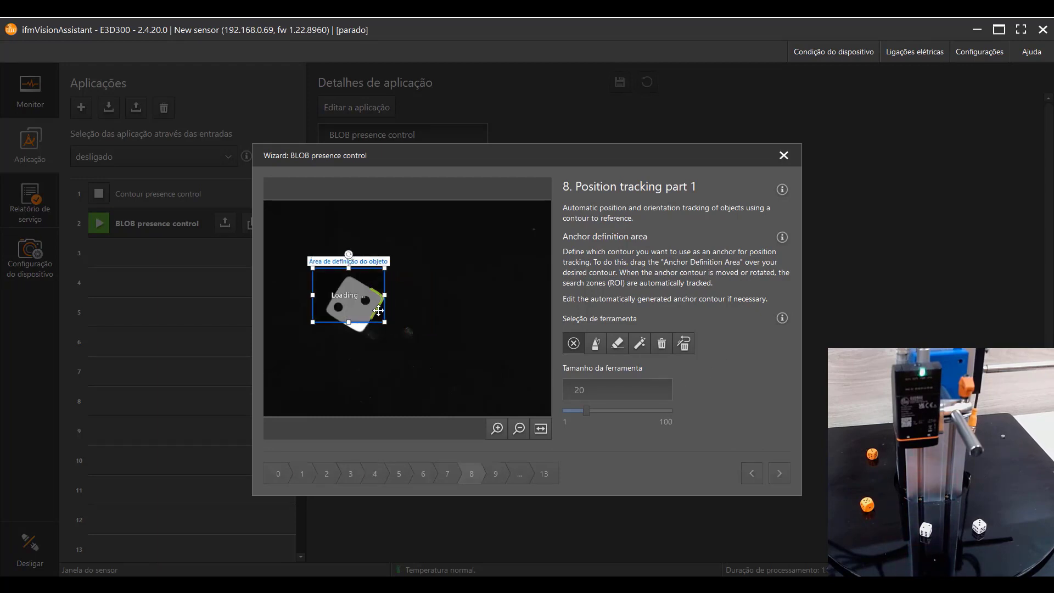
{"action": "left_click_drag", "start_coordinate": [384, 321], "coordinate": [393, 339]}
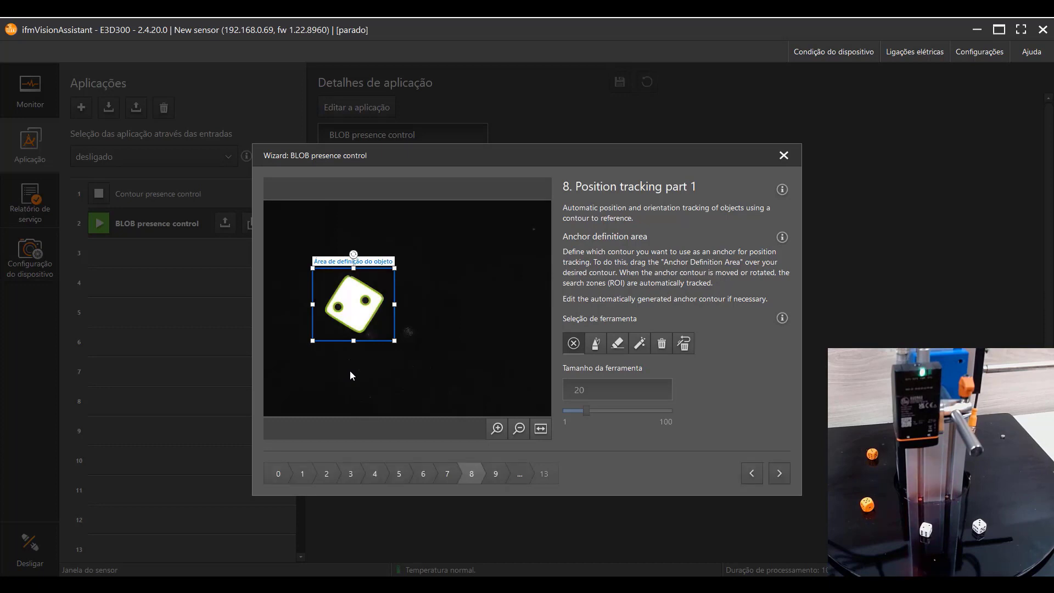
{"action": "scroll", "coordinate": [337, 299], "scroll_direction": "up", "scroll_amount": 3}
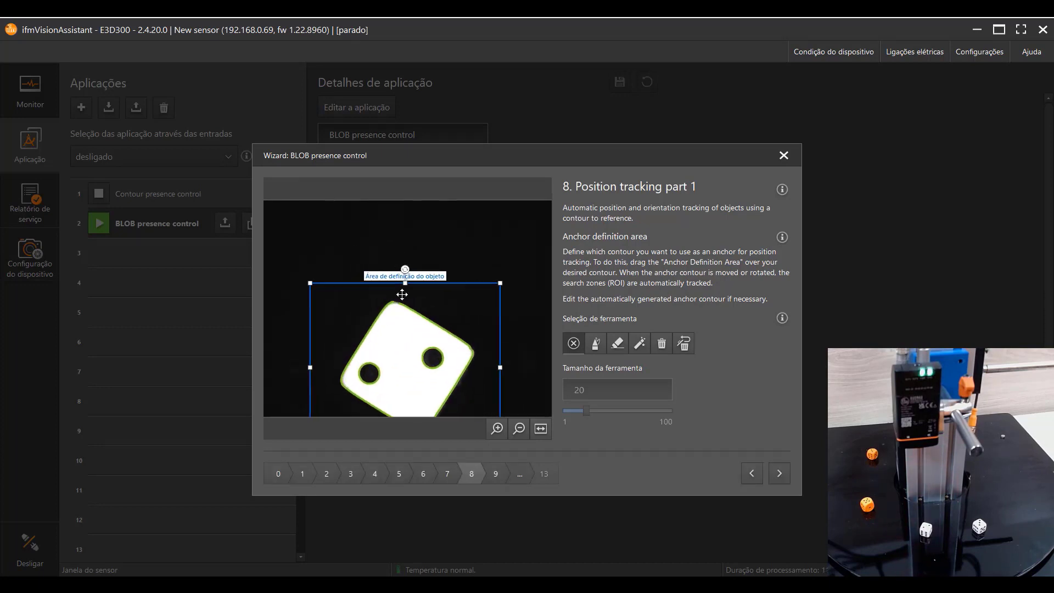
{"action": "scroll", "coordinate": [414, 312], "scroll_direction": "up", "scroll_amount": 1}
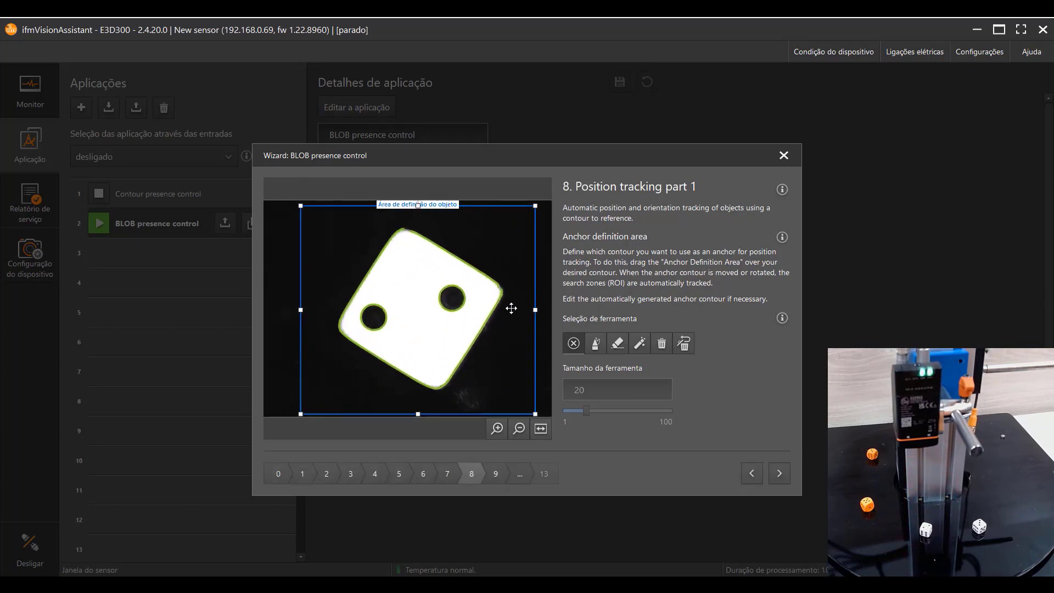
Step: Remove the two dots' contours from the anchor, keeping only the die's outer outline, and continue to the anchor search zone
{"action": "left_click", "coordinate": [662, 346]}
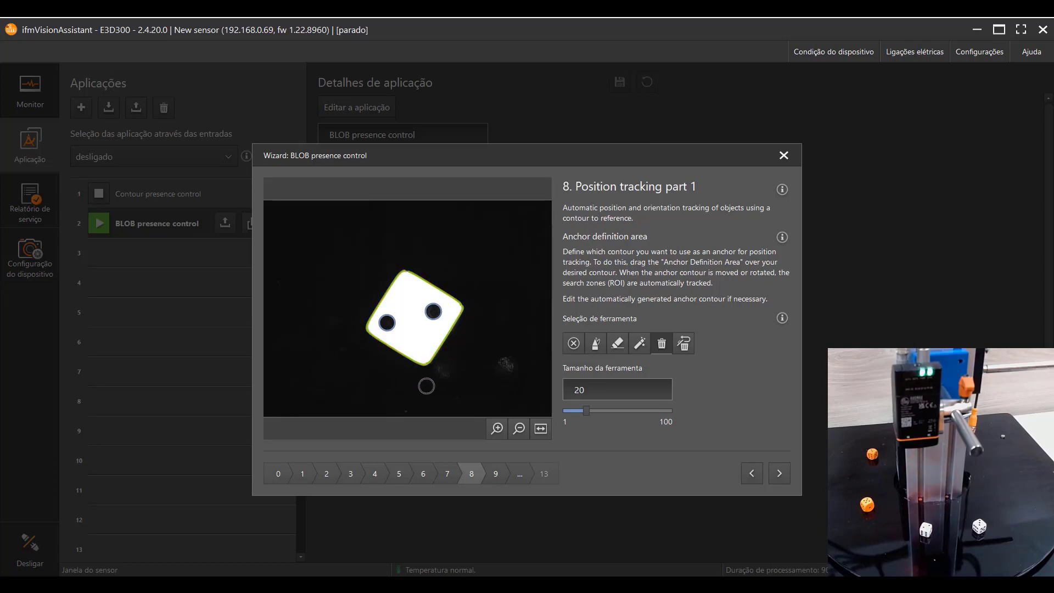
{"action": "scroll", "coordinate": [426, 386], "scroll_direction": "up", "scroll_amount": 2}
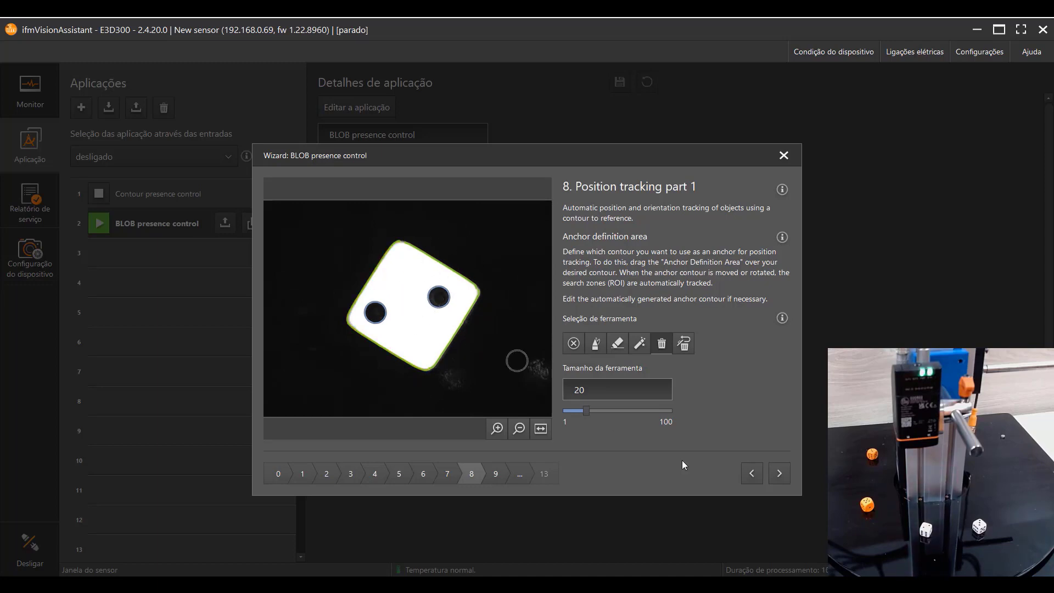
{"action": "left_click", "coordinate": [771, 474]}
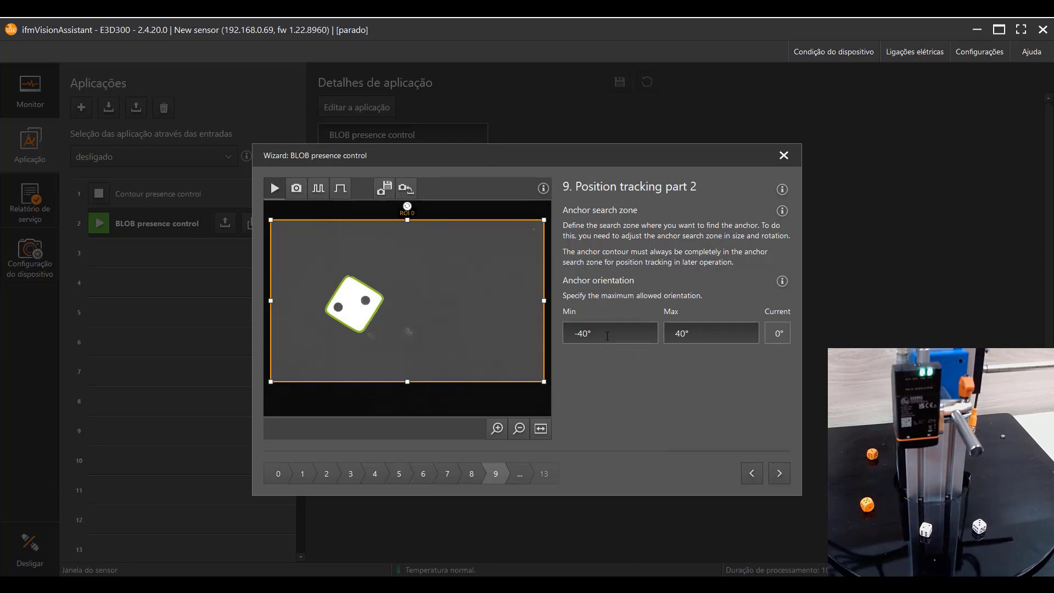
Step: Enlarge the anchor search zone to cover the entire camera image
{"action": "left_click_drag", "start_coordinate": [544, 219], "coordinate": [549, 200]}
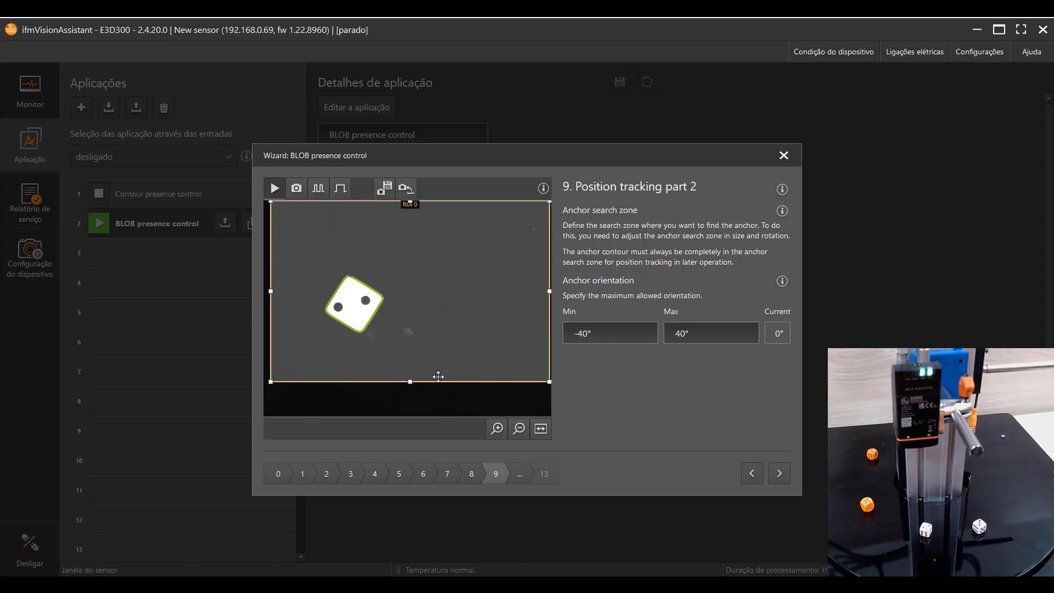
{"action": "left_click_drag", "start_coordinate": [411, 380], "coordinate": [409, 412]}
{"action": "left_click_drag", "start_coordinate": [271, 307], "coordinate": [264, 307]}
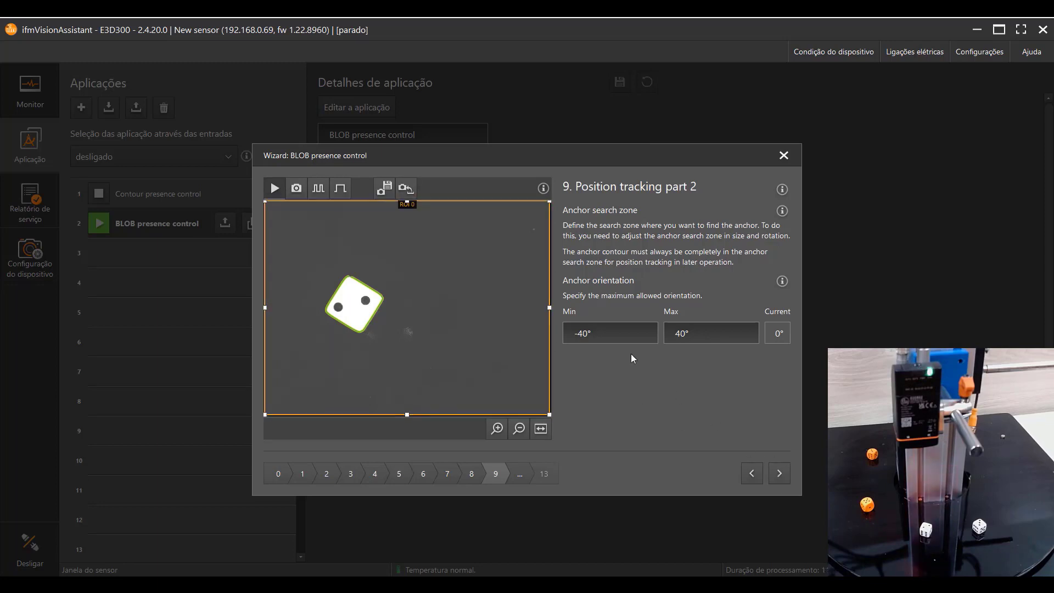
Step: Set the allowed anchor orientation to a minimum of -90° and a maximum of 90°
{"action": "left_click_drag", "start_coordinate": [603, 333], "coordinate": [529, 336]}
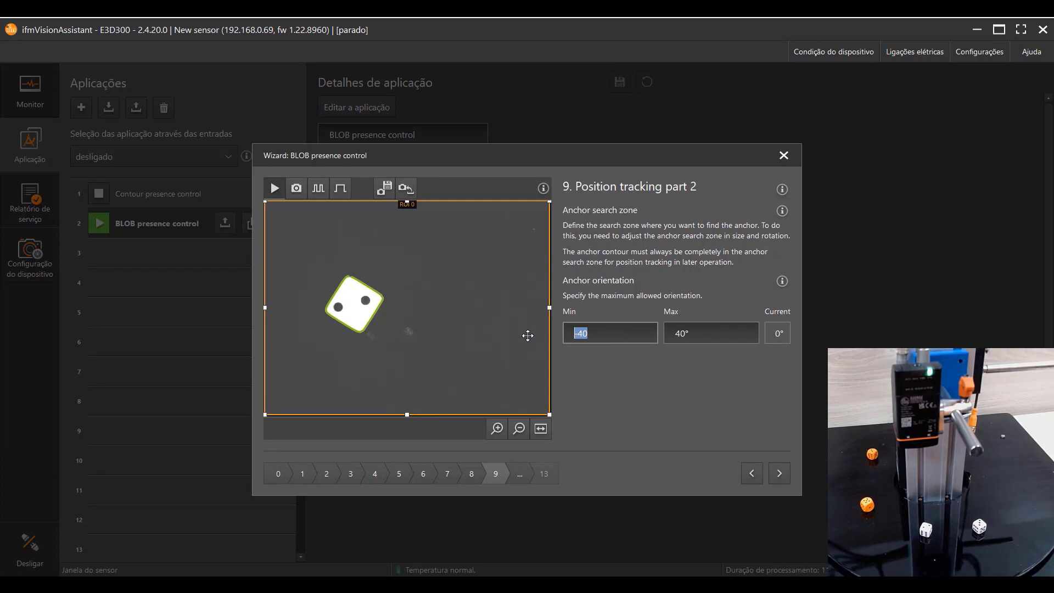
{"action": "type", "text": "-90"}
{"action": "left_click", "coordinate": [695, 336]}
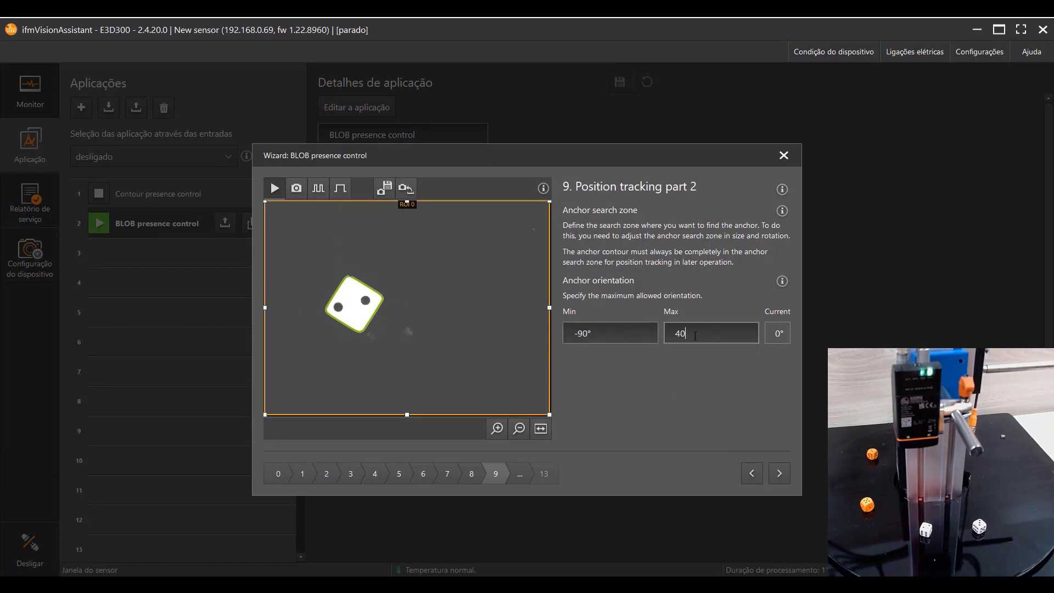
{"action": "type", "text": "90"}
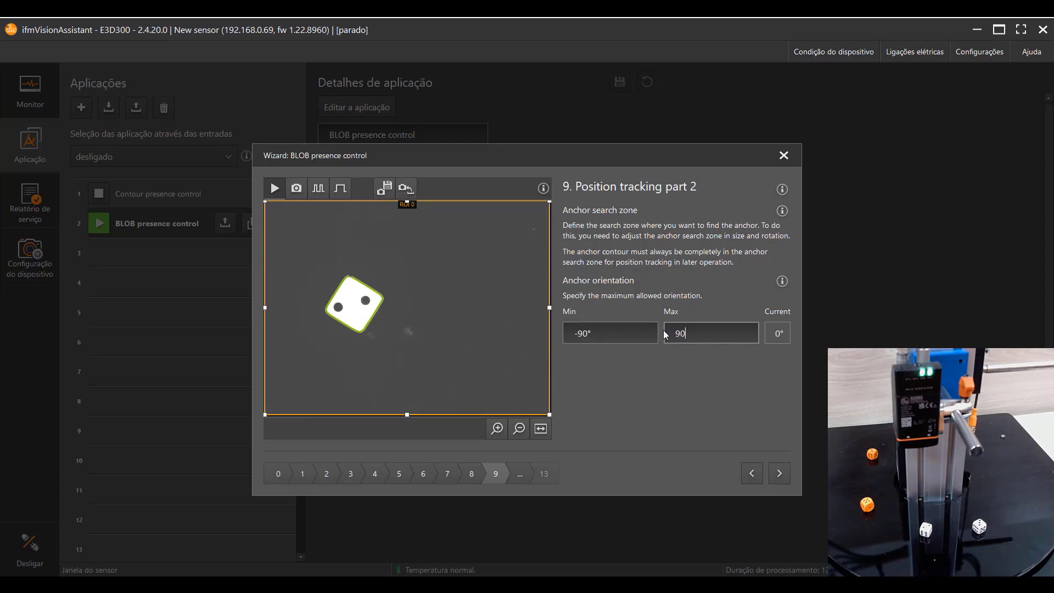
{"action": "left_click", "coordinate": [703, 375]}
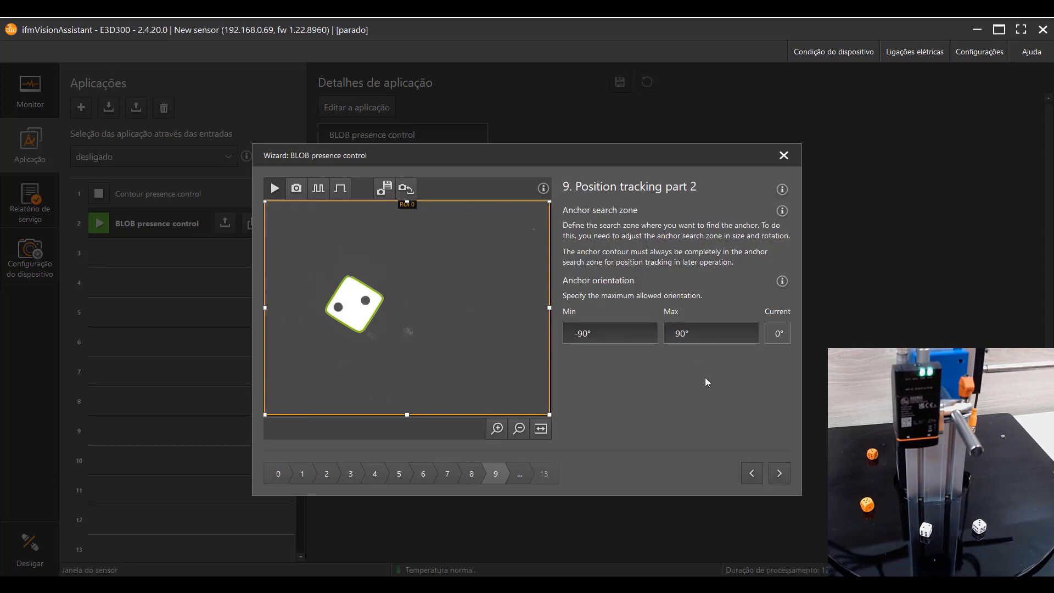
Step: Keep Ethernet & digital outputs with static pulse duration, and accept the Ethernet interface content with all three results enabled
{"action": "left_click", "coordinate": [785, 476]}
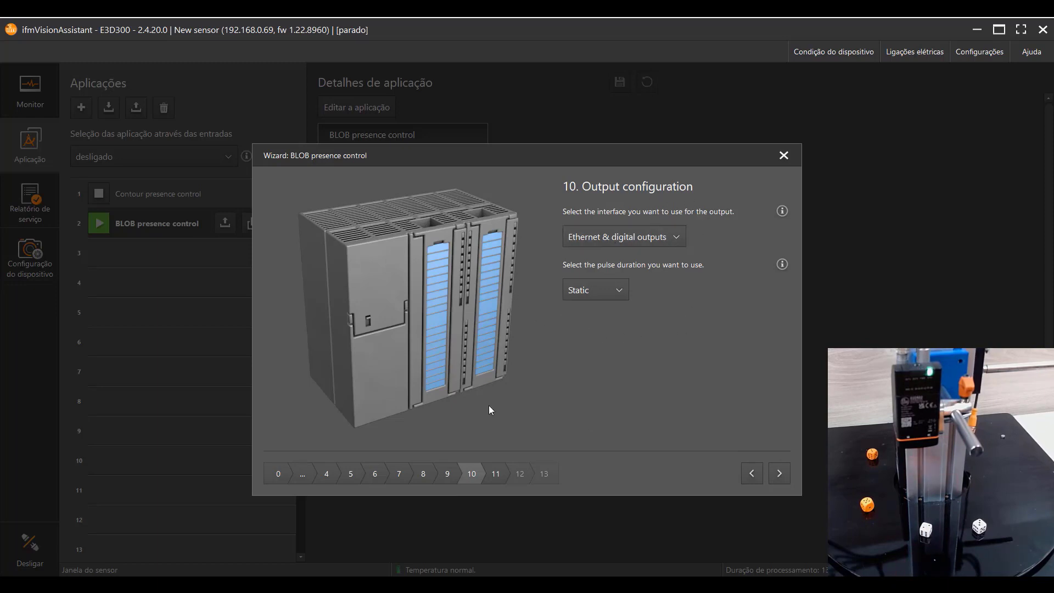
{"action": "left_click", "coordinate": [779, 473]}
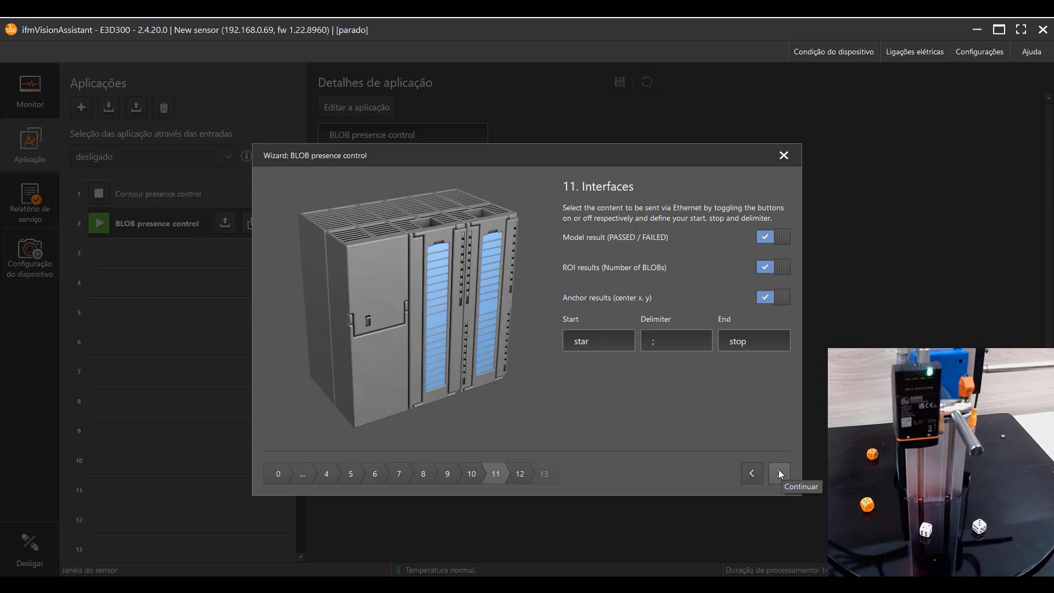
{"action": "left_click", "coordinate": [779, 473]}
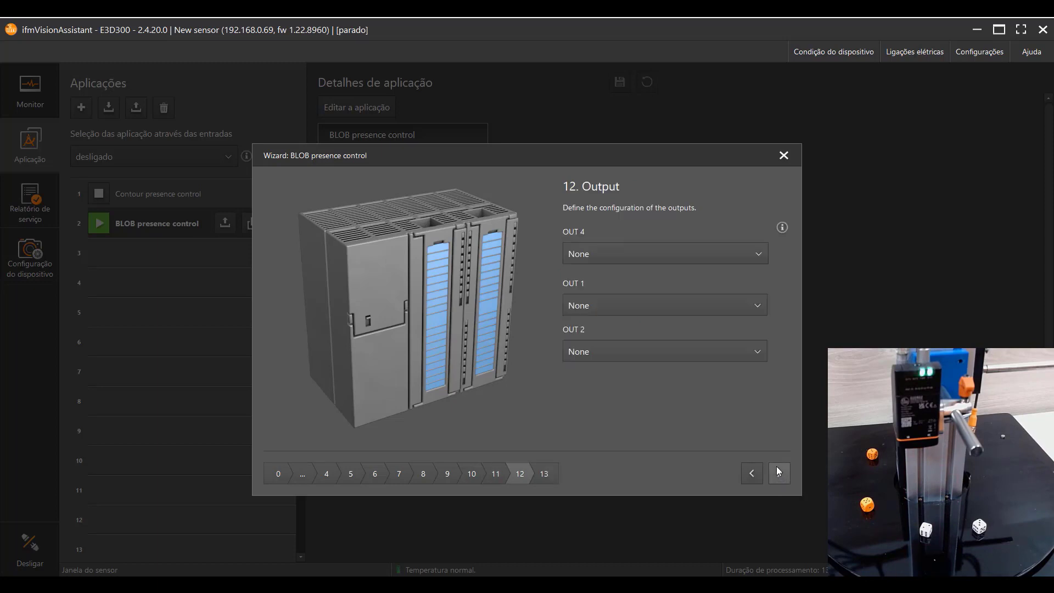
Step: Assign a function to digital output OUT 1, proceed to the test page and run the die detection
{"action": "left_click", "coordinate": [608, 307]}
{"action": "left_click", "coordinate": [599, 347]}
{"action": "left_click", "coordinate": [779, 473]}
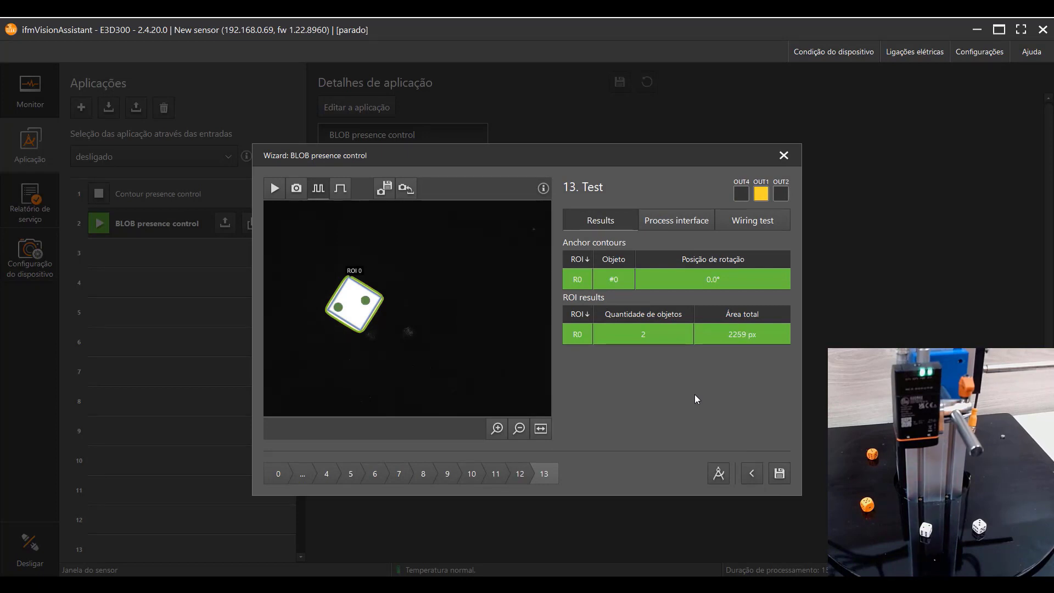
{"action": "left_click", "coordinate": [274, 188]}
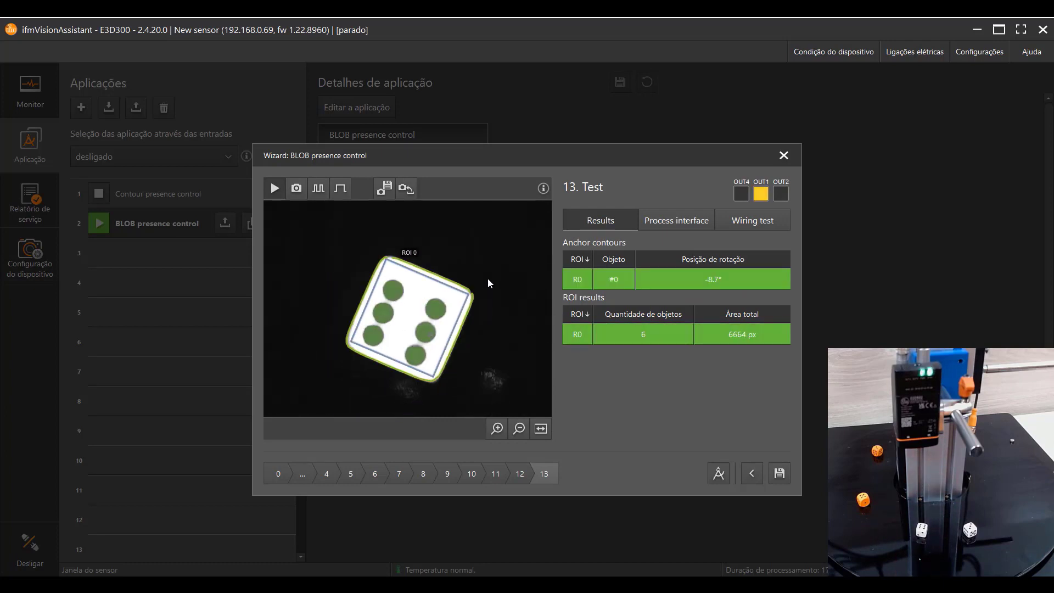
Step: Go back from the test page to the model parameters where the search zone is defined
{"action": "left_click", "coordinate": [756, 479]}
{"action": "left_click", "coordinate": [753, 476]}
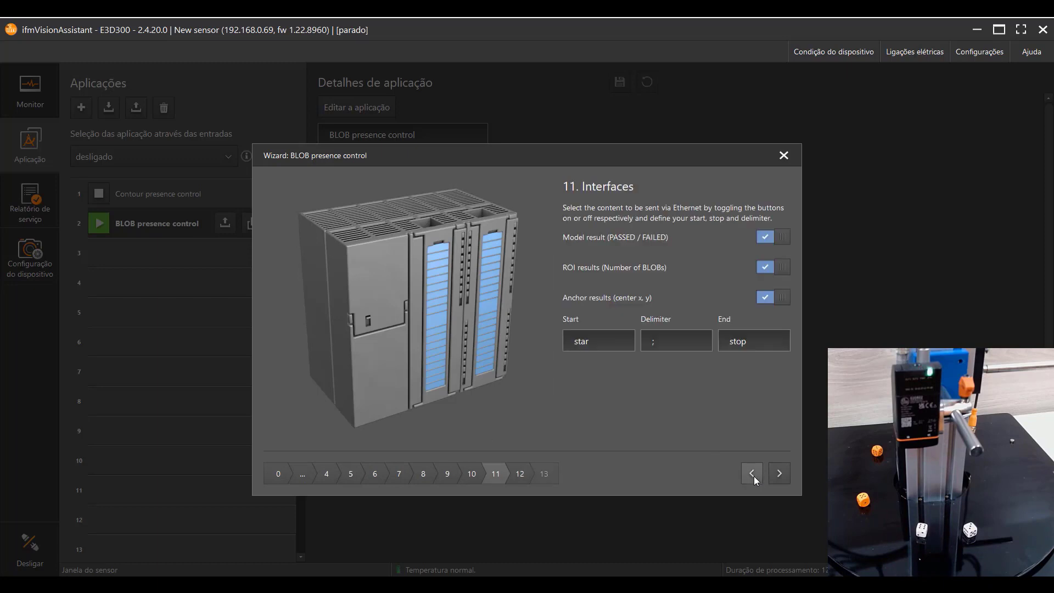
{"action": "left_click", "coordinate": [753, 475]}
{"action": "left_click", "coordinate": [753, 476]}
{"action": "left_click", "coordinate": [753, 476]}
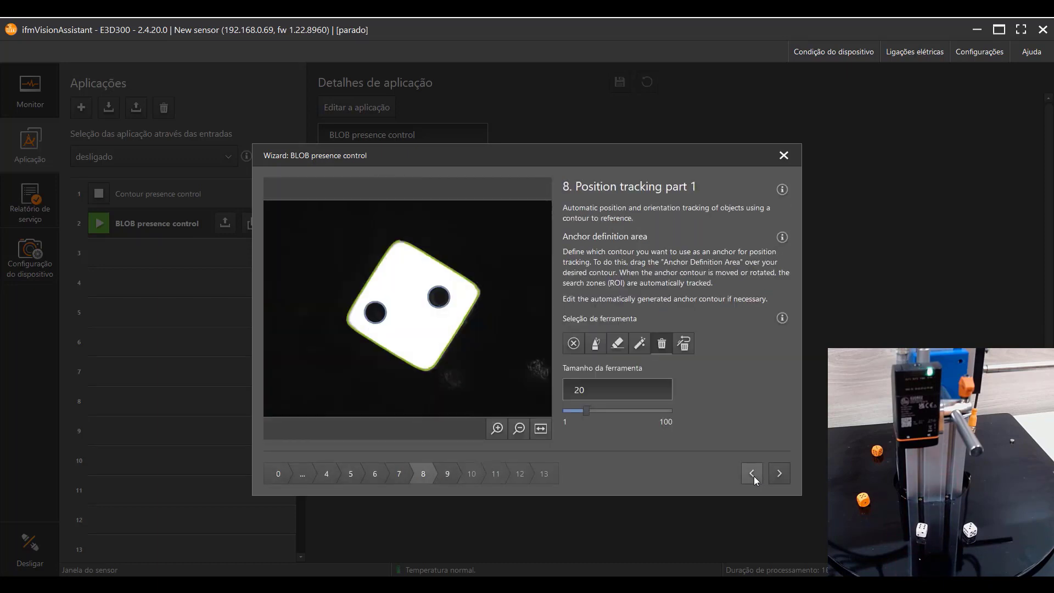
{"action": "left_click", "coordinate": [752, 476]}
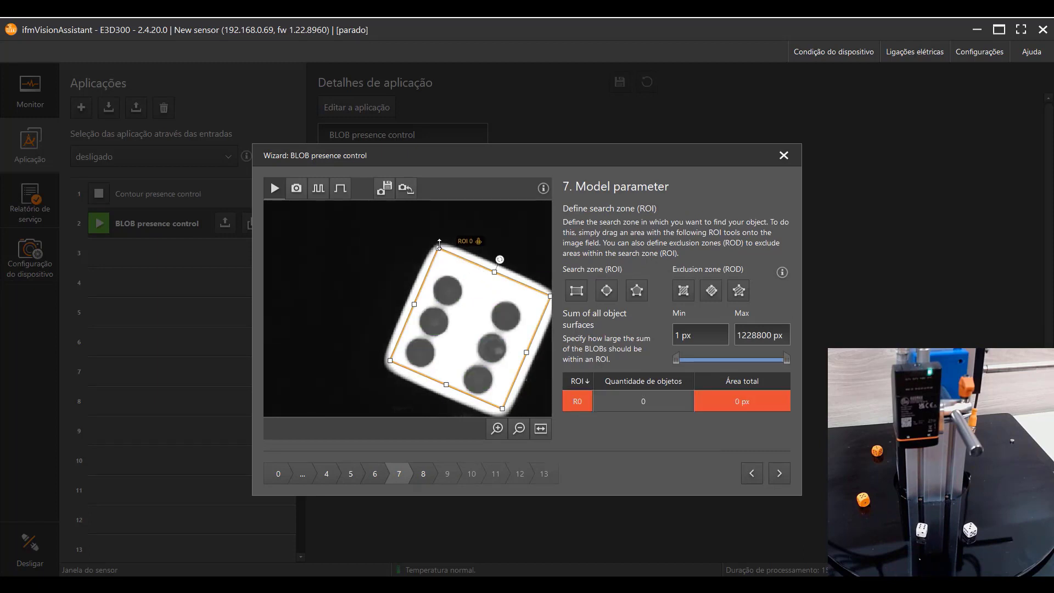
Step: Pull in two opposite corners of the search zone to keep it inside the six-dot die's edges, and recheck it
{"action": "left_click_drag", "start_coordinate": [439, 243], "coordinate": [441, 248]}
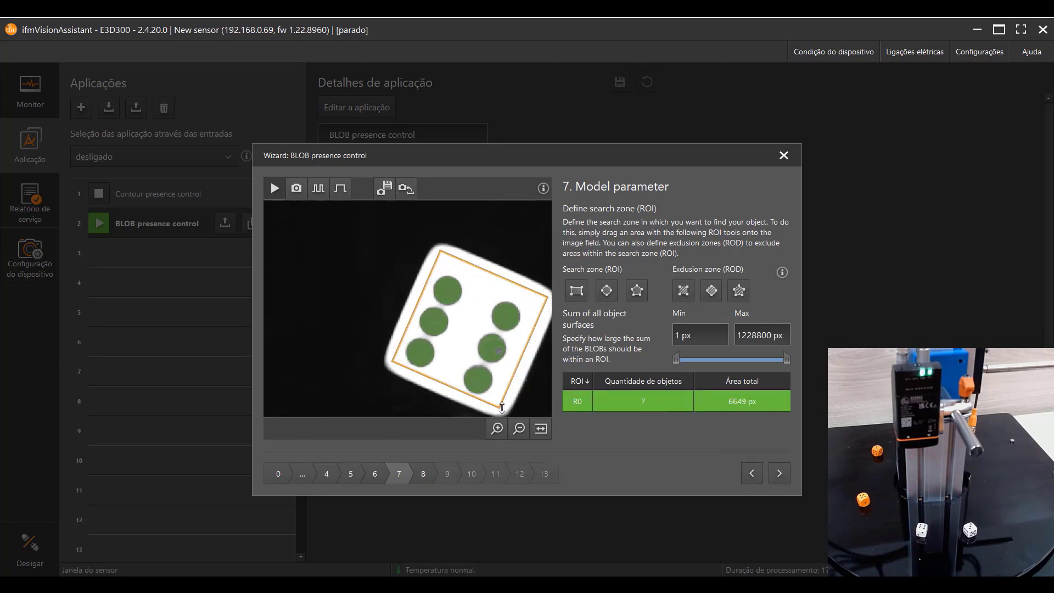
{"action": "left_click_drag", "start_coordinate": [502, 407], "coordinate": [499, 404]}
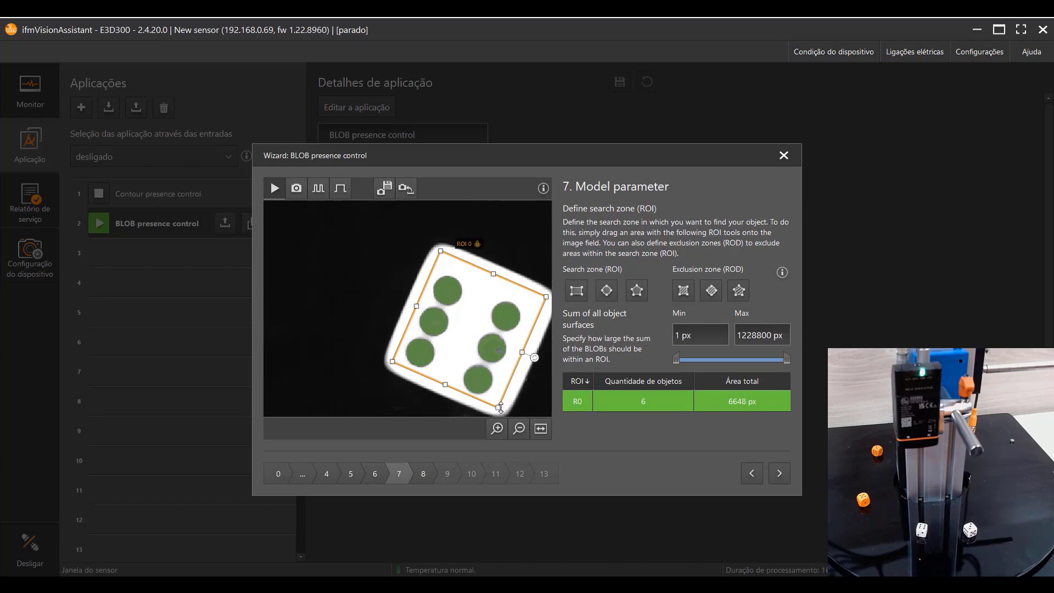
{"action": "left_click", "coordinate": [780, 472]}
{"action": "left_click", "coordinate": [753, 474]}
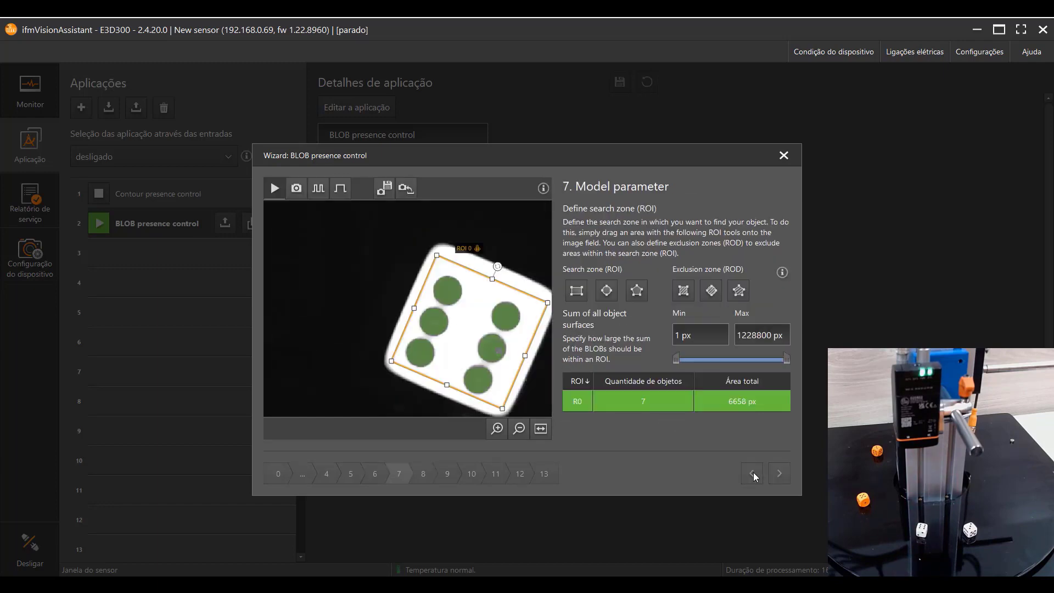
{"action": "left_click", "coordinate": [488, 361]}
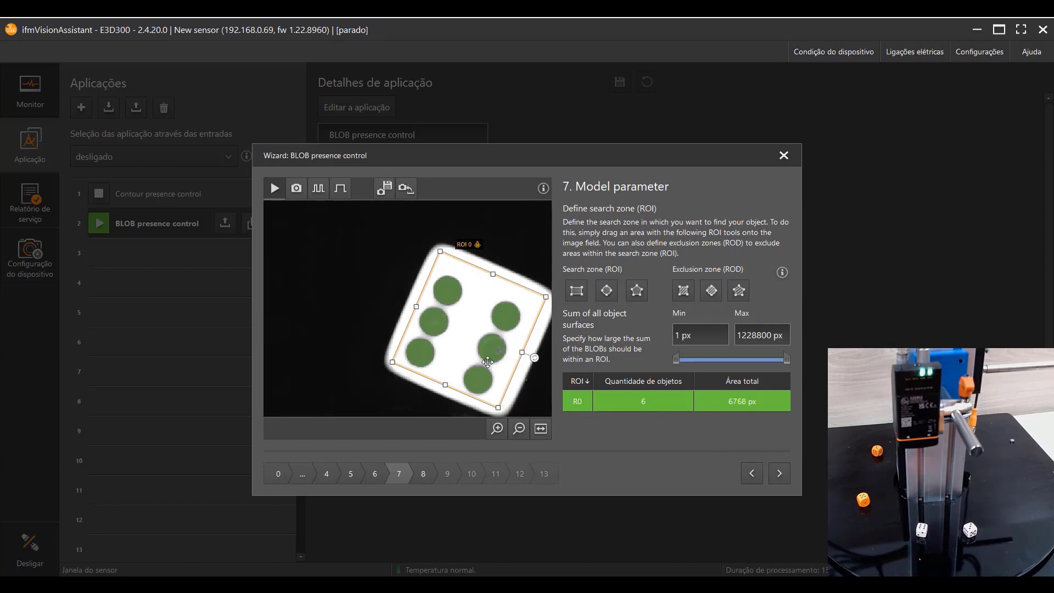
Step: Go back to the BLOB definition, raise the maximum grayscale bound to 71, and recheck the detected dots in the search zone
{"action": "left_click", "coordinate": [488, 361]}
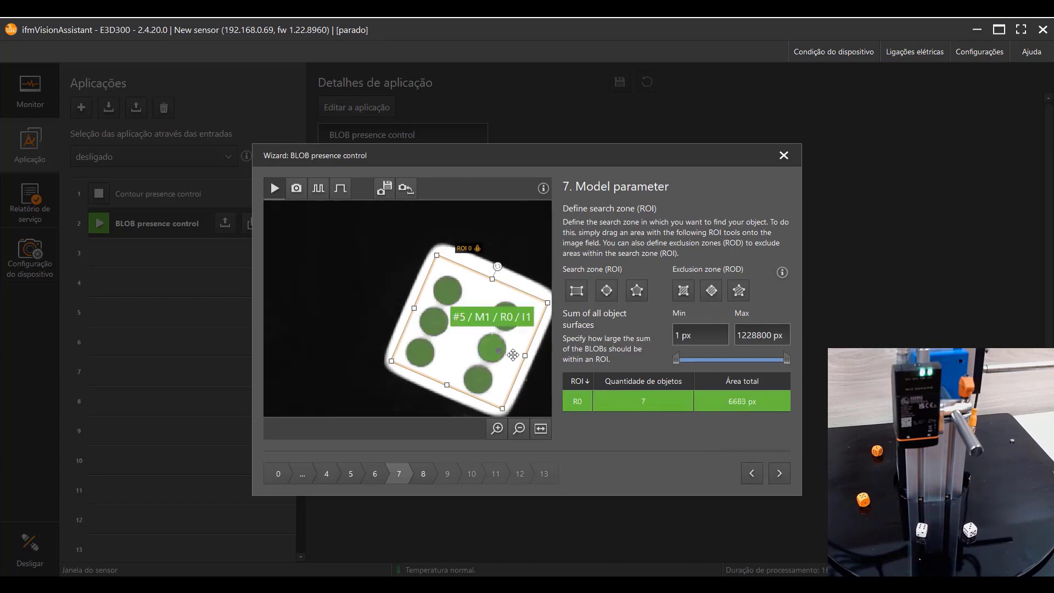
{"action": "left_click", "coordinate": [755, 472]}
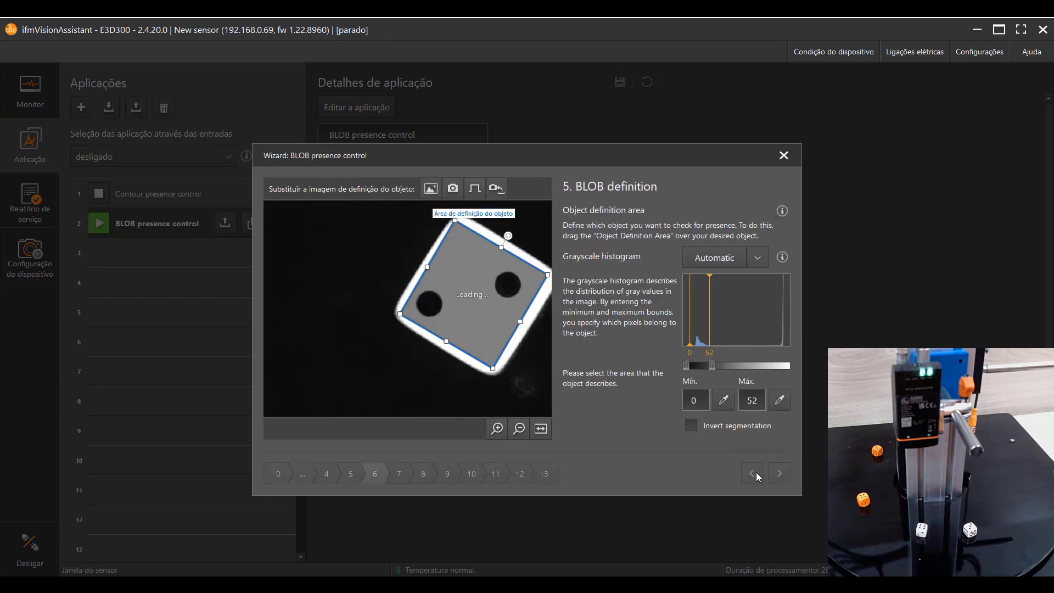
{"action": "left_click_drag", "start_coordinate": [713, 364], "coordinate": [720, 367]}
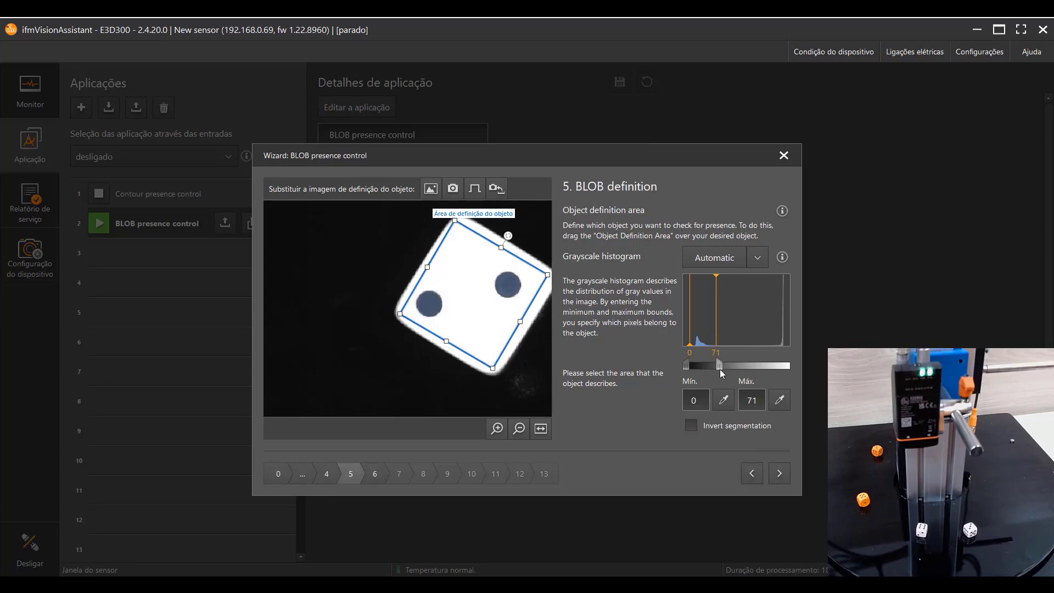
{"action": "left_click", "coordinate": [782, 473]}
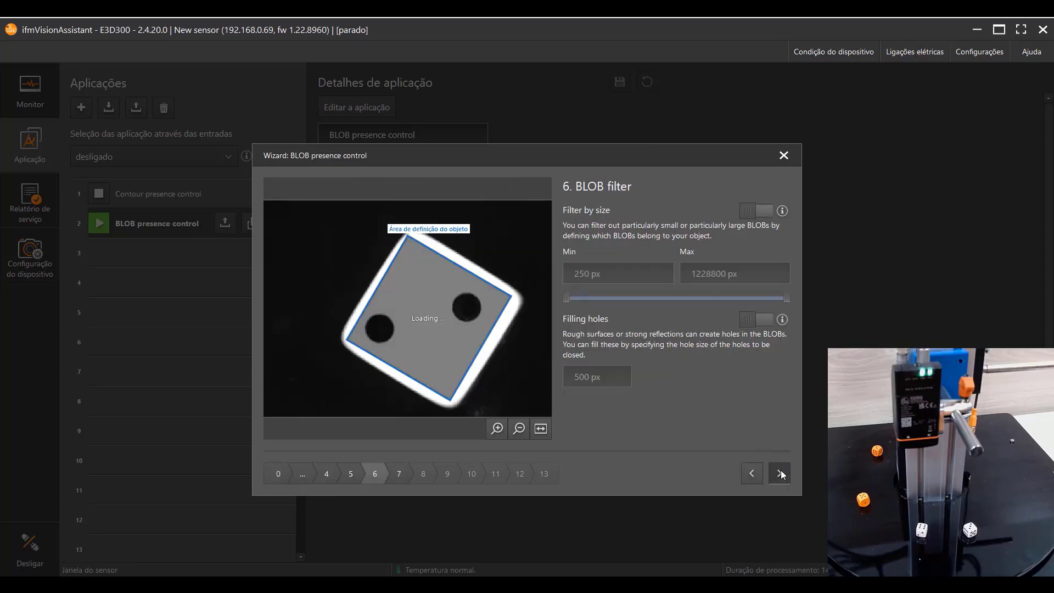
{"action": "left_click", "coordinate": [781, 473]}
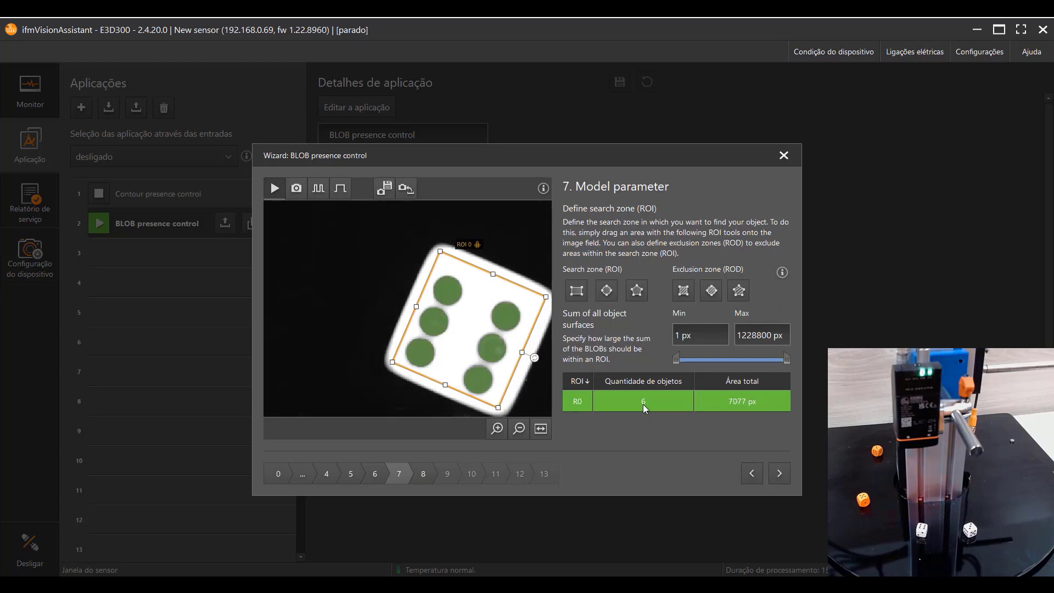
Step: In position tracking, erase the stray contour end at the die's upper corner with tool size 1 and draw a line closing the gap
{"action": "left_click", "coordinate": [776, 472]}
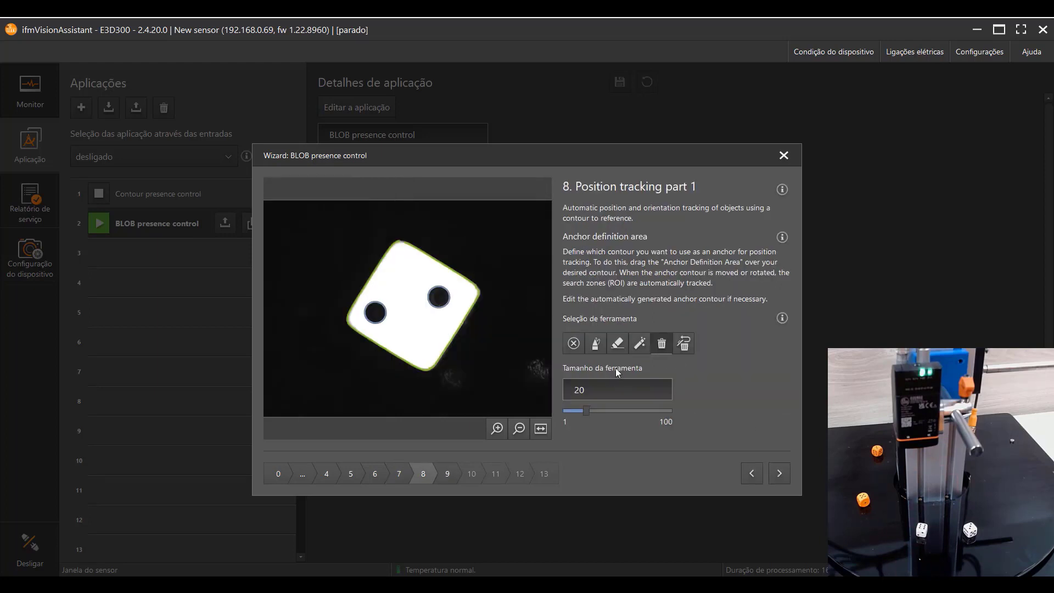
{"action": "left_click", "coordinate": [596, 343]}
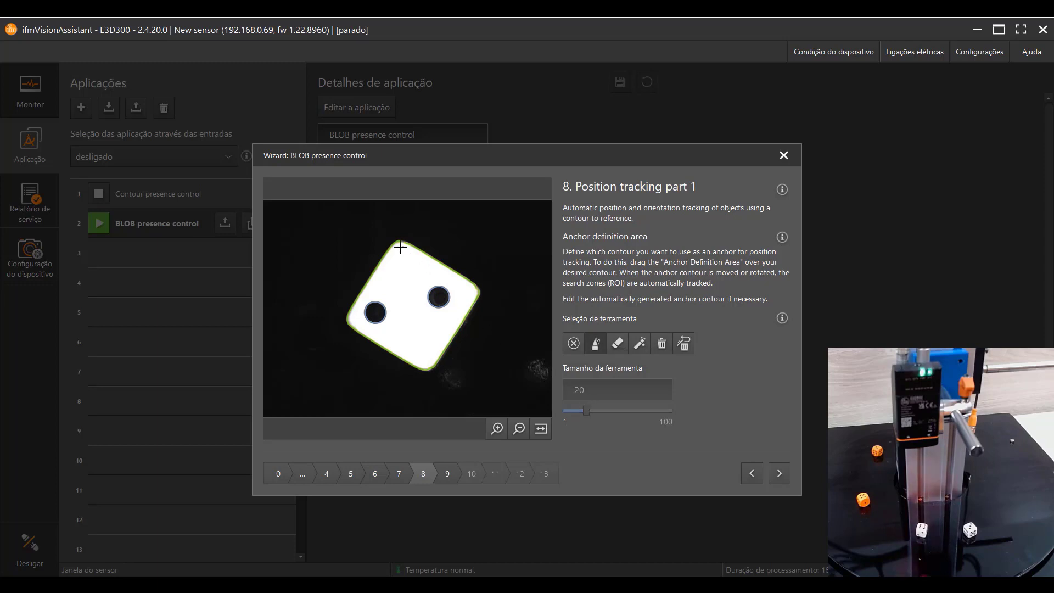
{"action": "scroll", "coordinate": [401, 247], "scroll_direction": "up", "scroll_amount": 5}
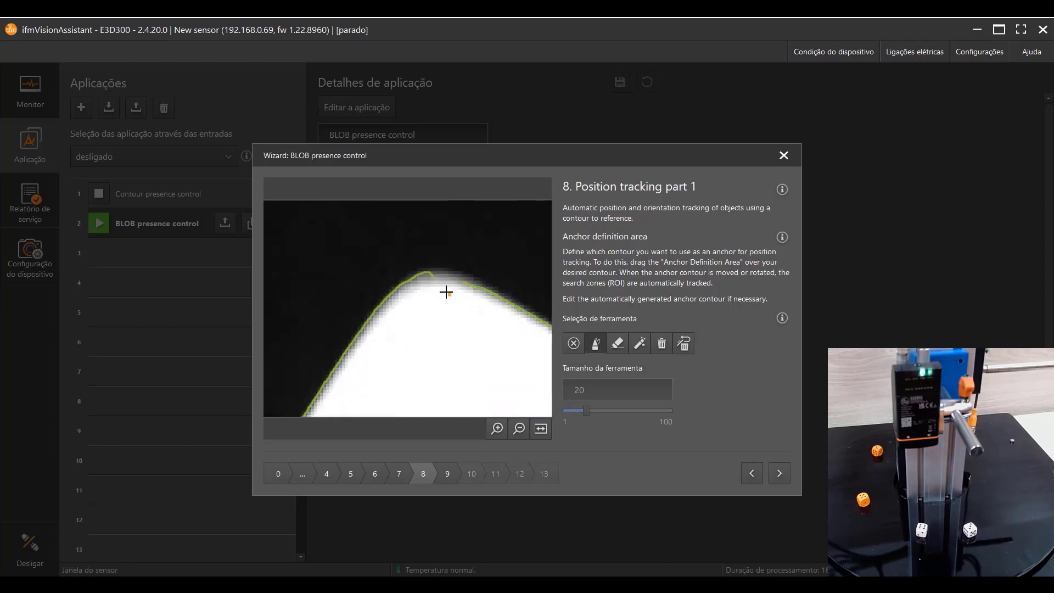
{"action": "scroll", "coordinate": [445, 292], "scroll_direction": "up", "scroll_amount": 1}
{"action": "left_click", "coordinate": [616, 343]}
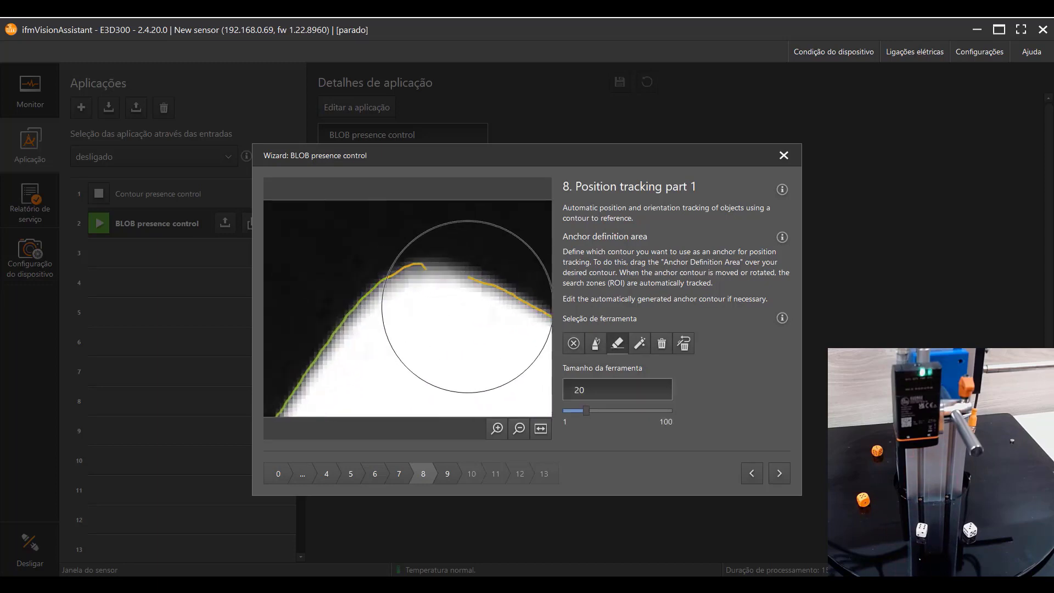
{"action": "left_click_drag", "start_coordinate": [585, 410], "coordinate": [556, 407]}
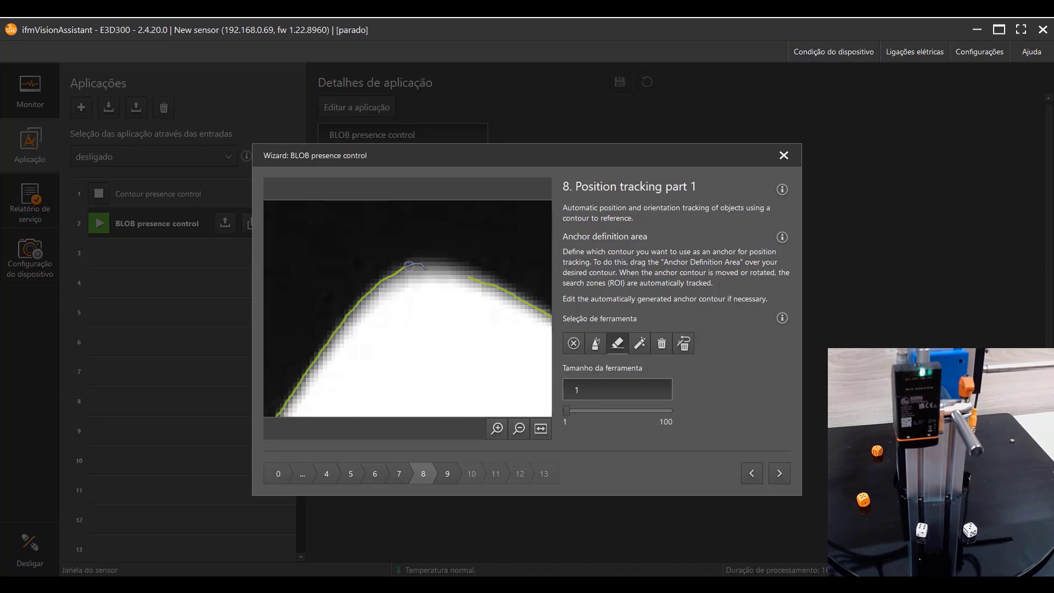
{"action": "left_click", "coordinate": [594, 345]}
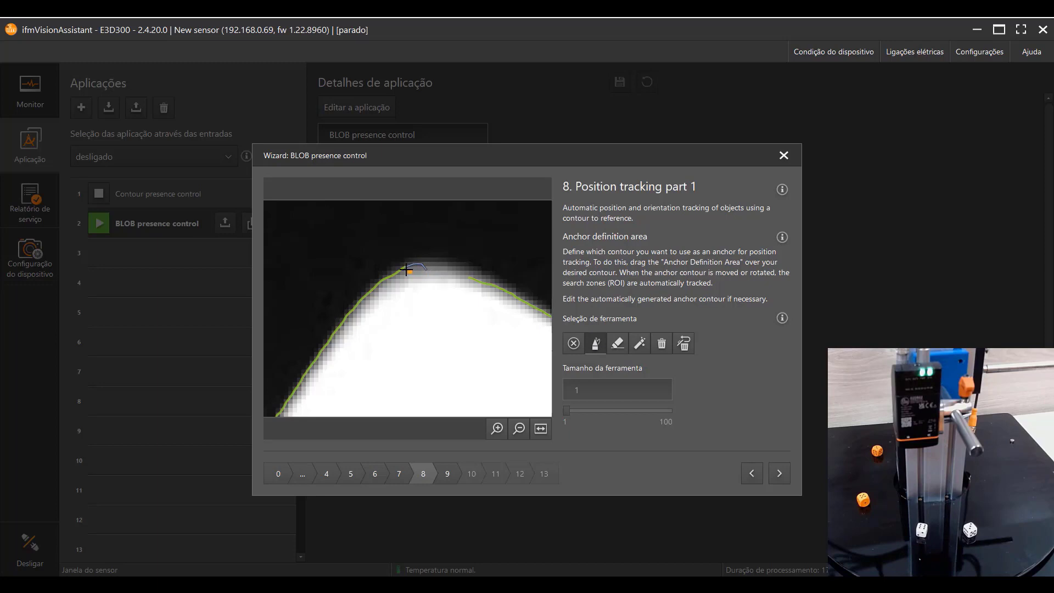
{"action": "left_click_drag", "start_coordinate": [402, 269], "coordinate": [450, 263]}
Step: Erase the jagged anchor contour at the die's right corner, redraw it along the rounded edge, and inspect the remaining corners
{"action": "left_click", "coordinate": [617, 343]}
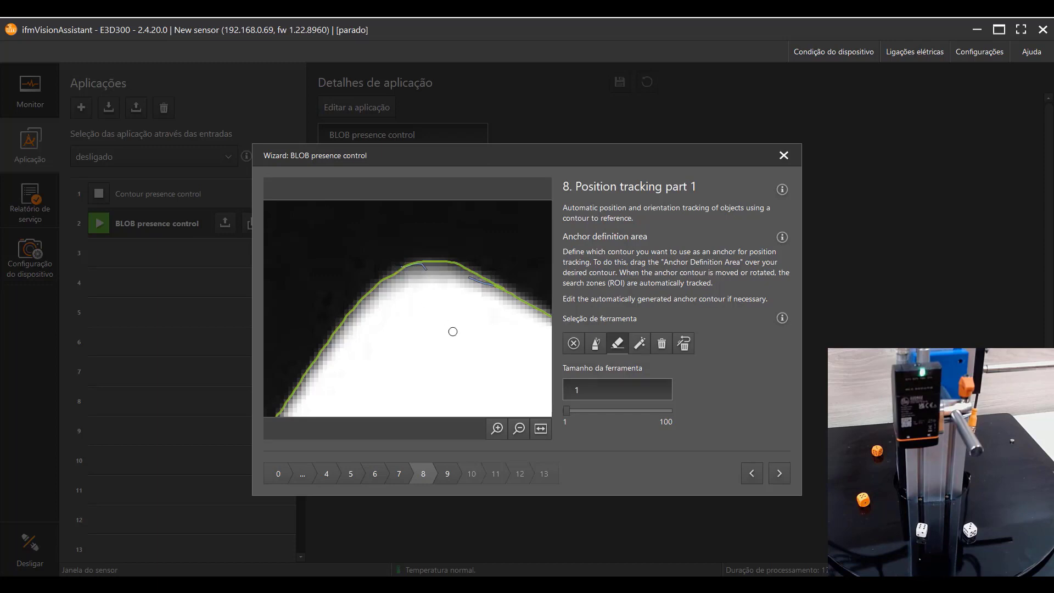
{"action": "scroll", "coordinate": [423, 251], "scroll_direction": "down", "scroll_amount": 5}
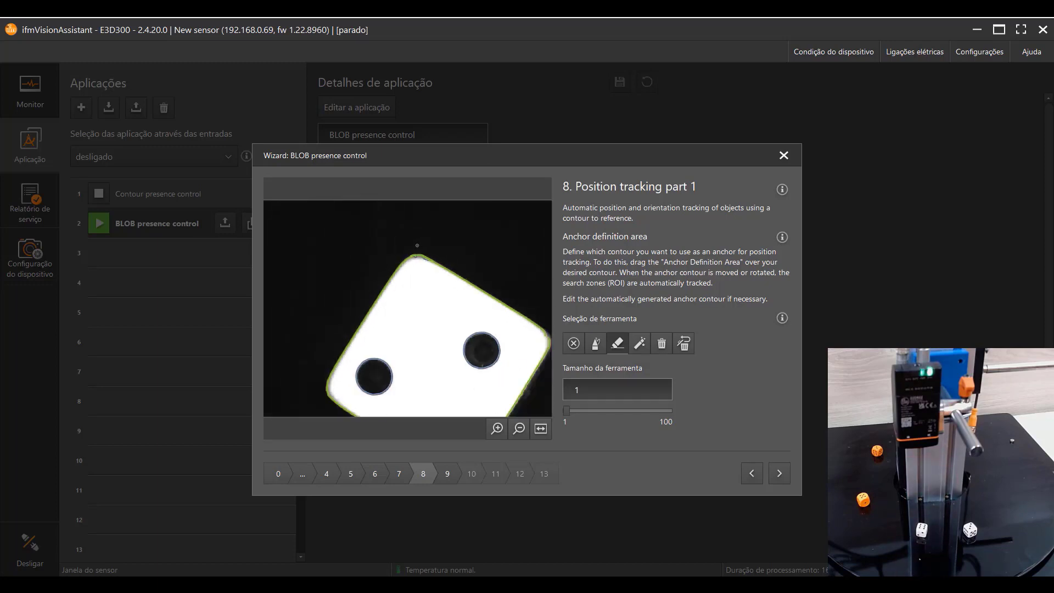
{"action": "scroll", "coordinate": [494, 300], "scroll_direction": "up", "scroll_amount": 5}
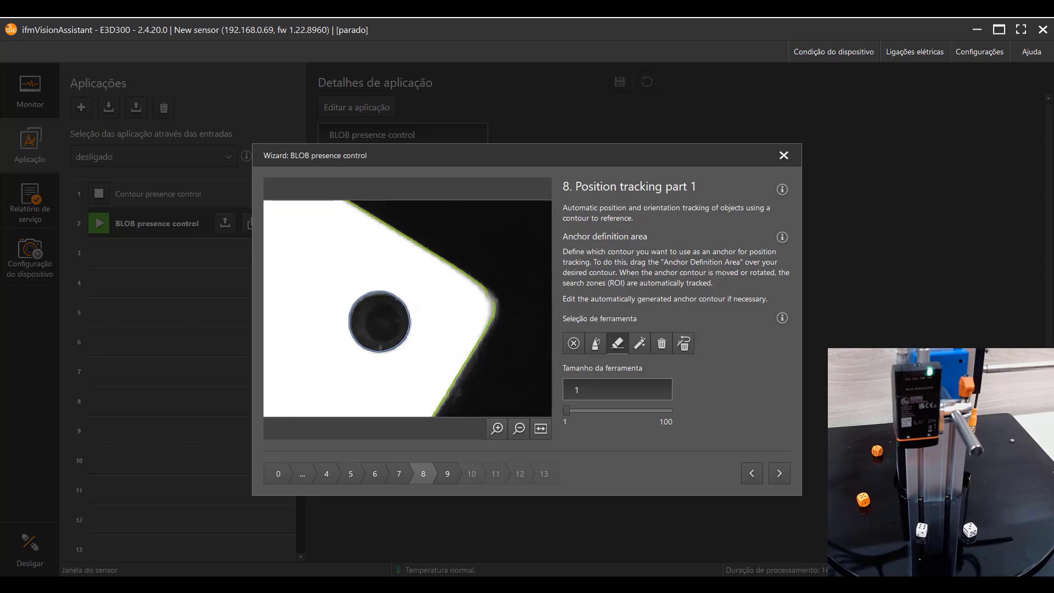
{"action": "scroll", "coordinate": [495, 300], "scroll_direction": "up", "scroll_amount": 4}
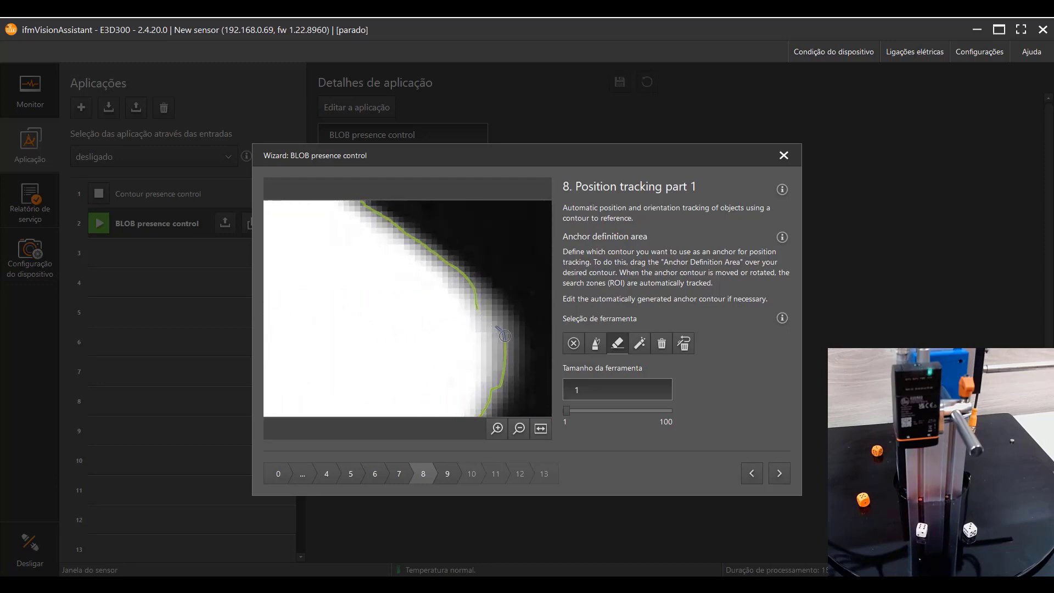
{"action": "mouse_move", "coordinate": [504, 335]}
{"action": "left_mouse_down"}
{"action": "mouse_move", "coordinate": [515, 355]}
{"action": "mouse_move", "coordinate": [496, 389]}
{"action": "left_mouse_up"}
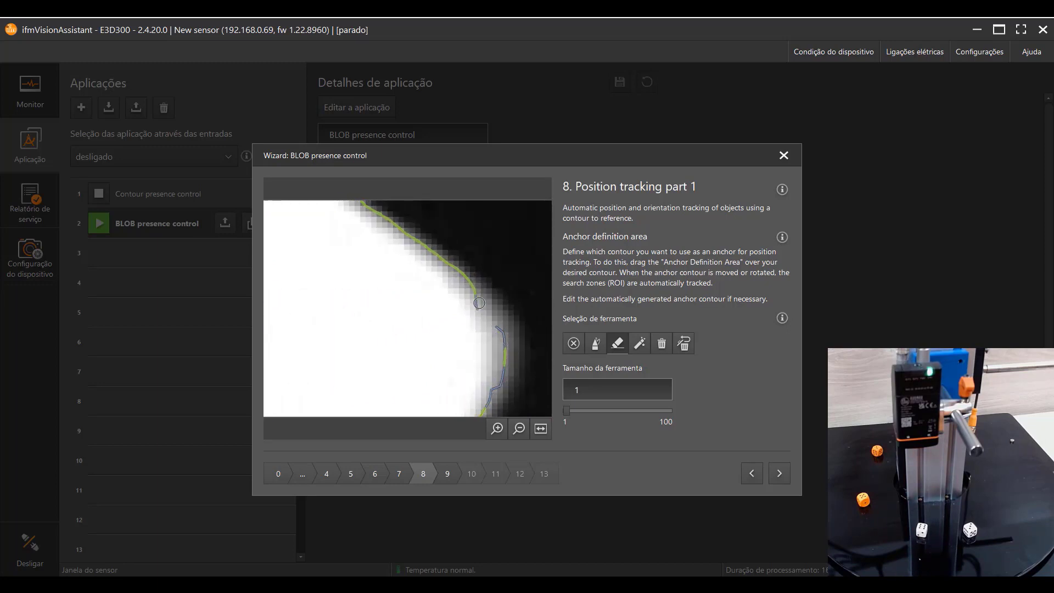
{"action": "left_click_drag", "start_coordinate": [479, 303], "coordinate": [472, 289]}
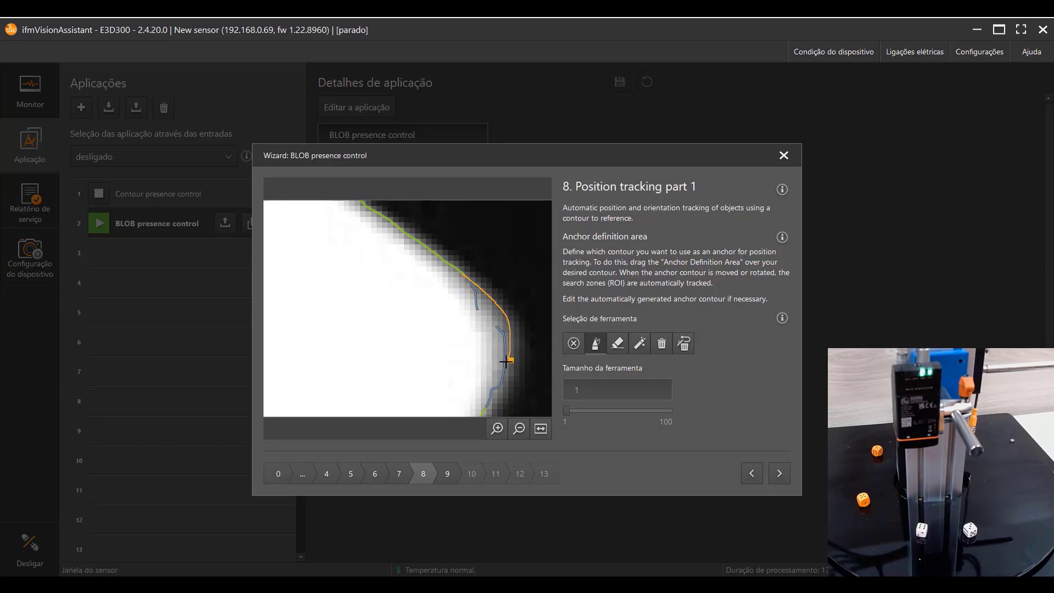
{"action": "left_click_drag", "start_coordinate": [505, 361], "coordinate": [488, 405]}
{"action": "scroll", "coordinate": [527, 239], "scroll_direction": "down", "scroll_amount": 5}
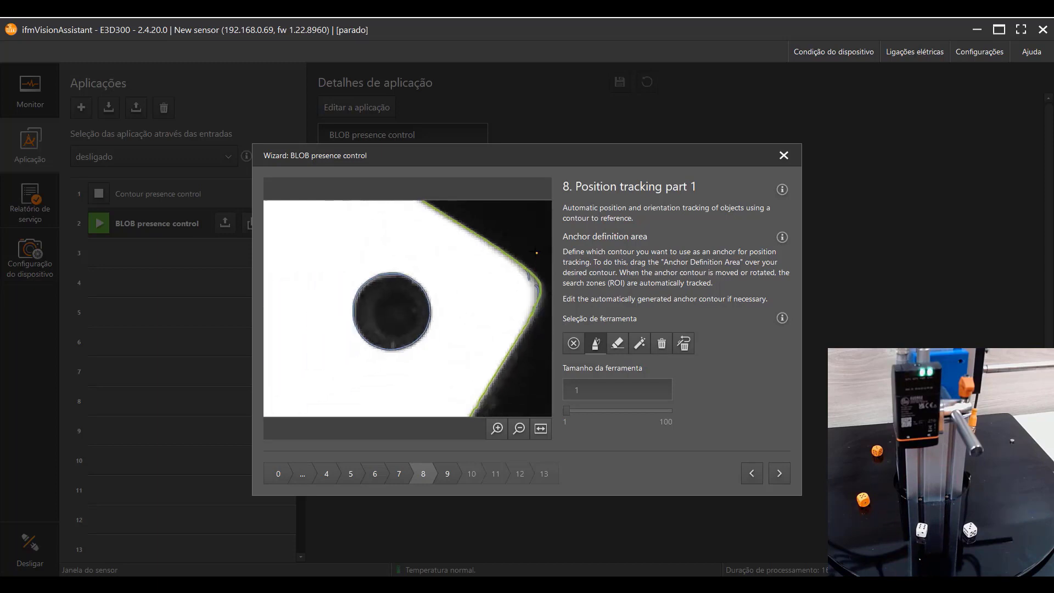
{"action": "scroll", "coordinate": [527, 238], "scroll_direction": "up", "scroll_amount": 4}
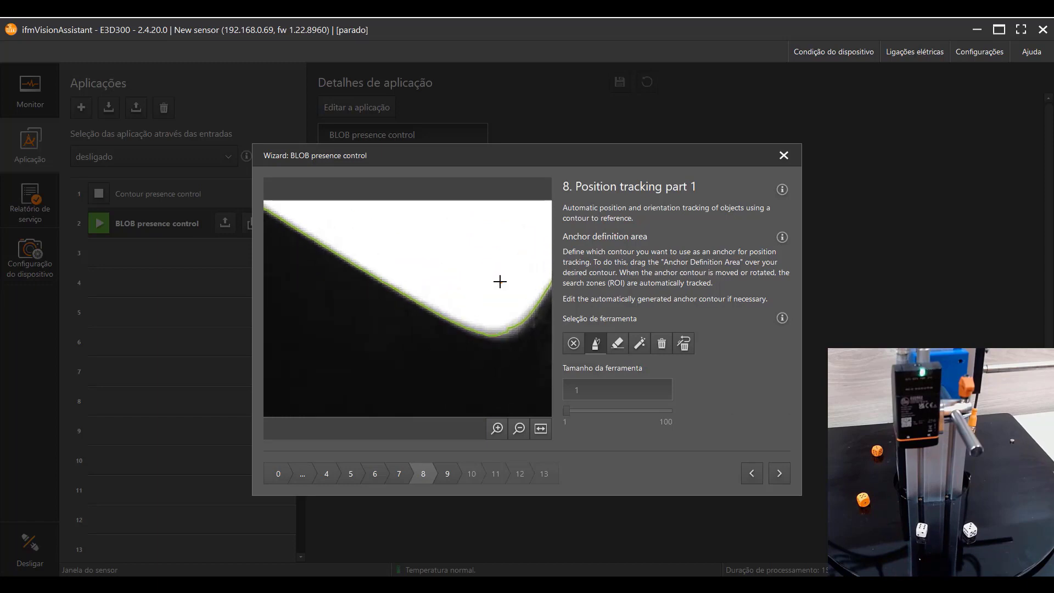
{"action": "scroll", "coordinate": [499, 282], "scroll_direction": "down", "scroll_amount": 3}
{"action": "scroll", "coordinate": [379, 310], "scroll_direction": "up", "scroll_amount": 4}
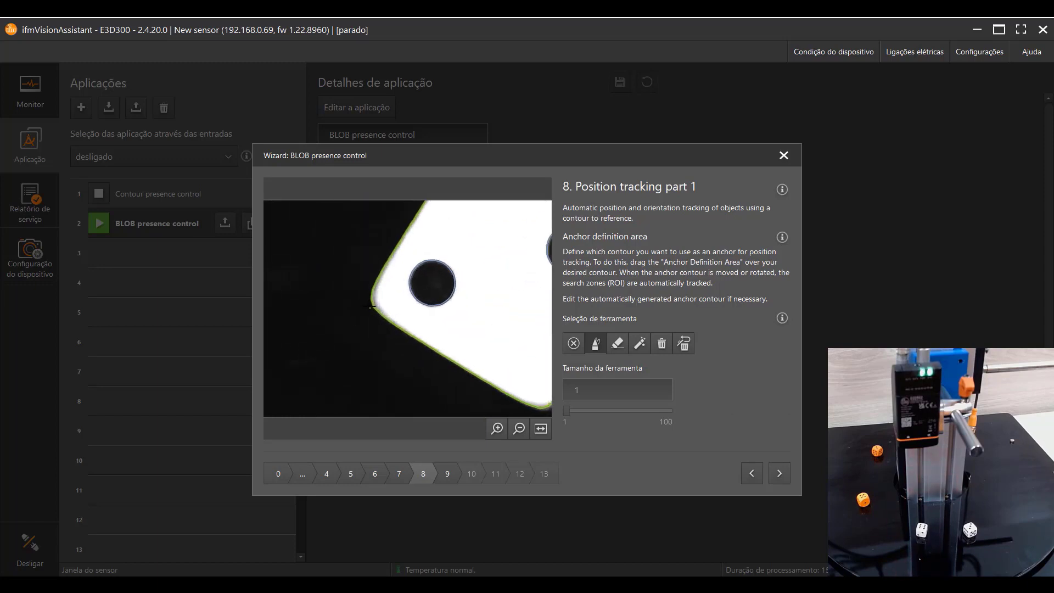
{"action": "scroll", "coordinate": [380, 310], "scroll_direction": "down", "scroll_amount": 4}
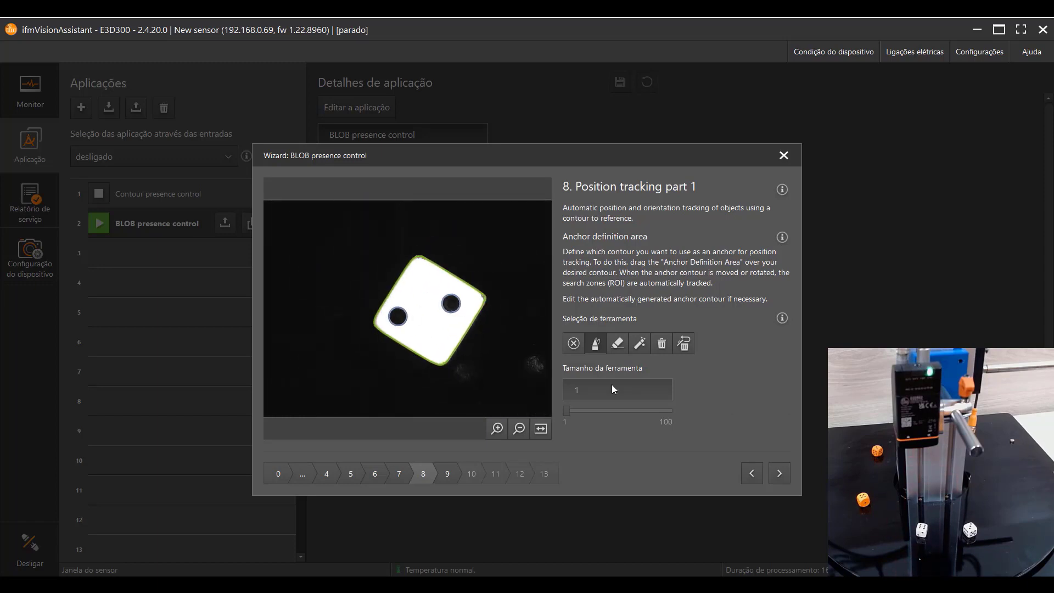
Step: Keep the anchor search zone, orientation limits and output settings, and test the die detection on the test page
{"action": "left_click", "coordinate": [773, 474]}
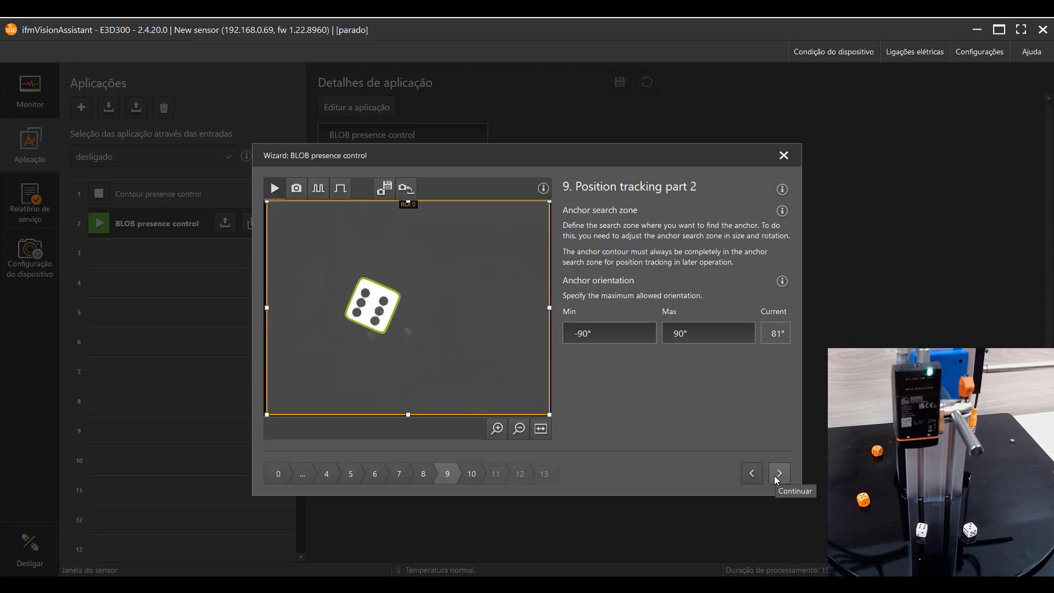
{"action": "left_click", "coordinate": [778, 473]}
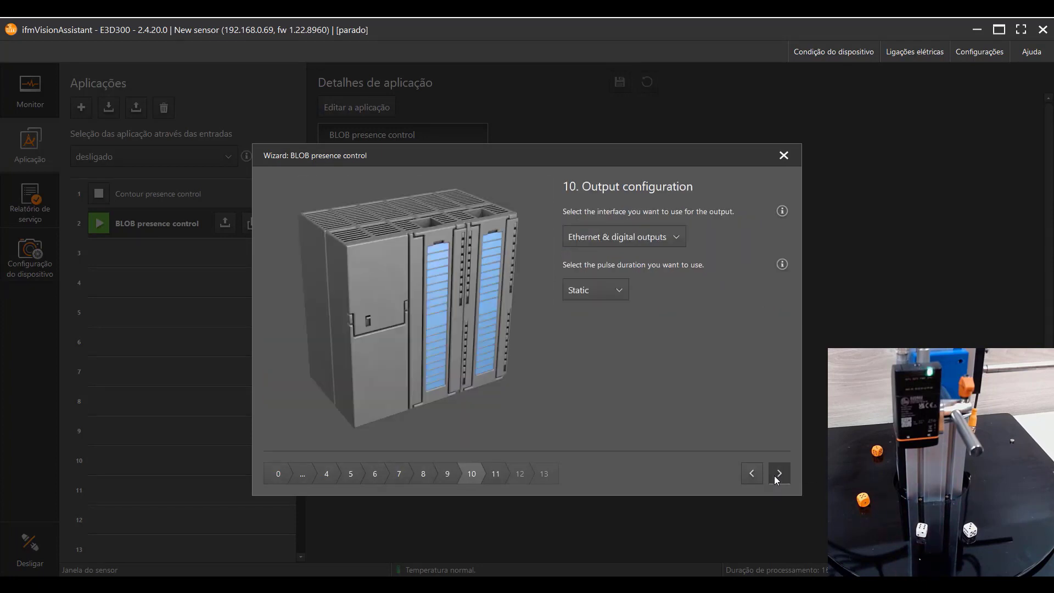
{"action": "left_click", "coordinate": [779, 473]}
{"action": "left_click", "coordinate": [773, 475]}
{"action": "left_click", "coordinate": [773, 475]}
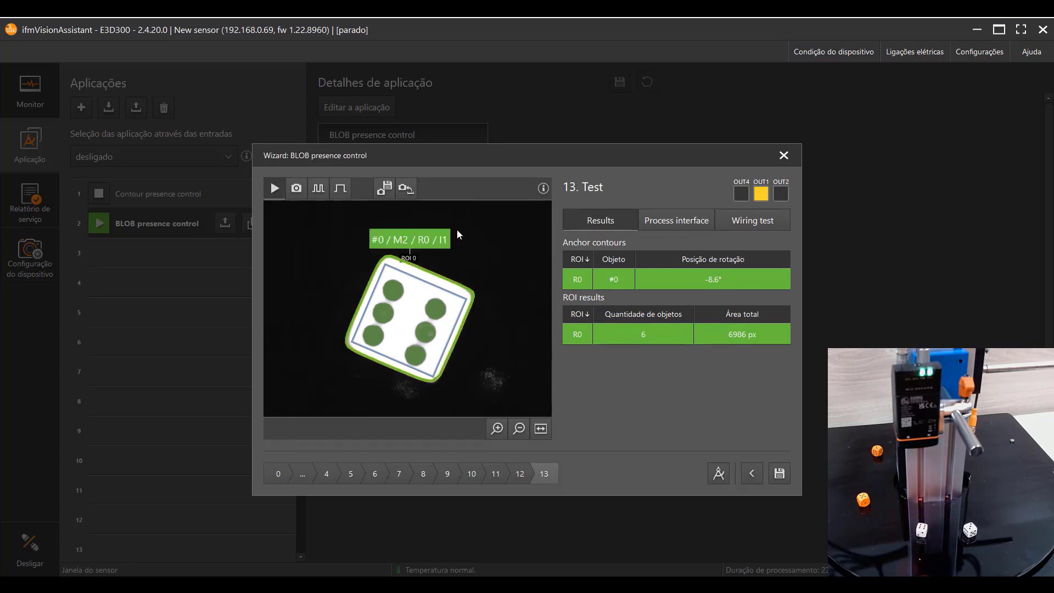
{"action": "mouse_move", "coordinate": [444, 277]}
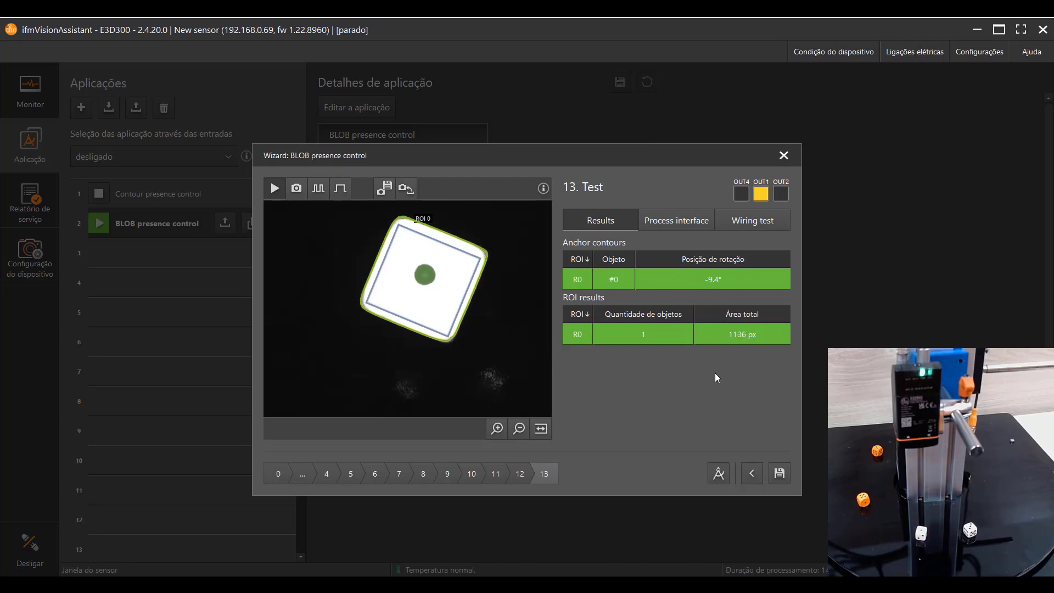
Step: Save the application and, in the live monitor, expand the results table with the object area column widened to show its full heading
{"action": "left_click", "coordinate": [779, 476]}
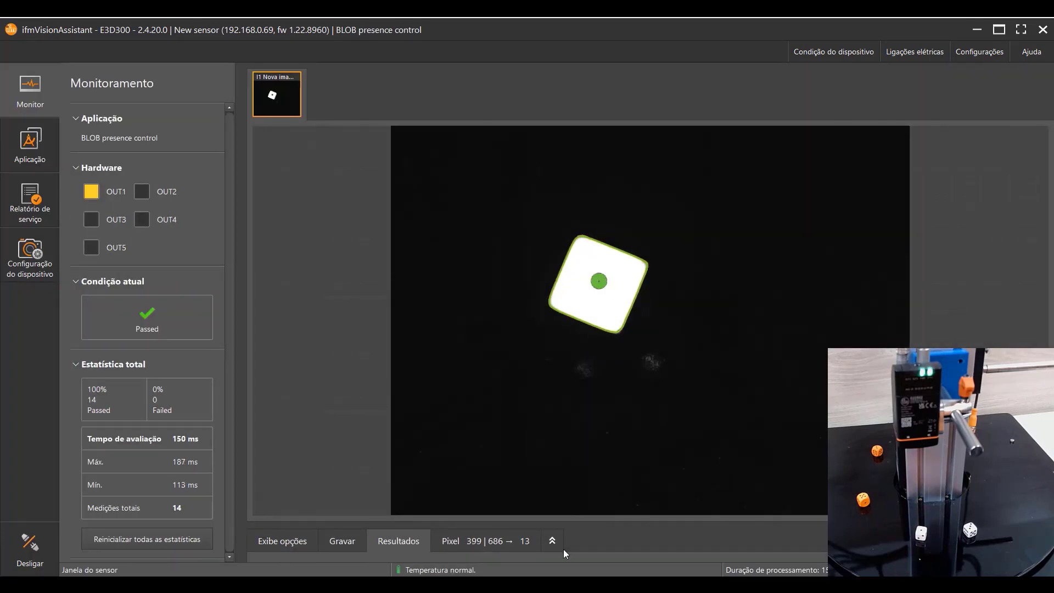
{"action": "left_click", "coordinate": [552, 536]}
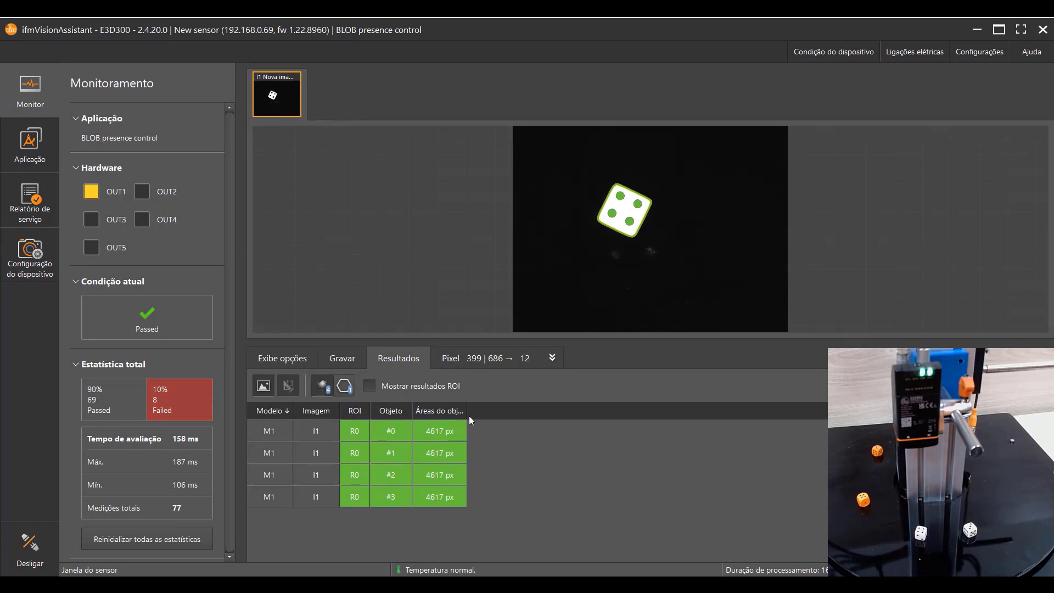
{"action": "left_click_drag", "start_coordinate": [467, 410], "coordinate": [513, 411]}
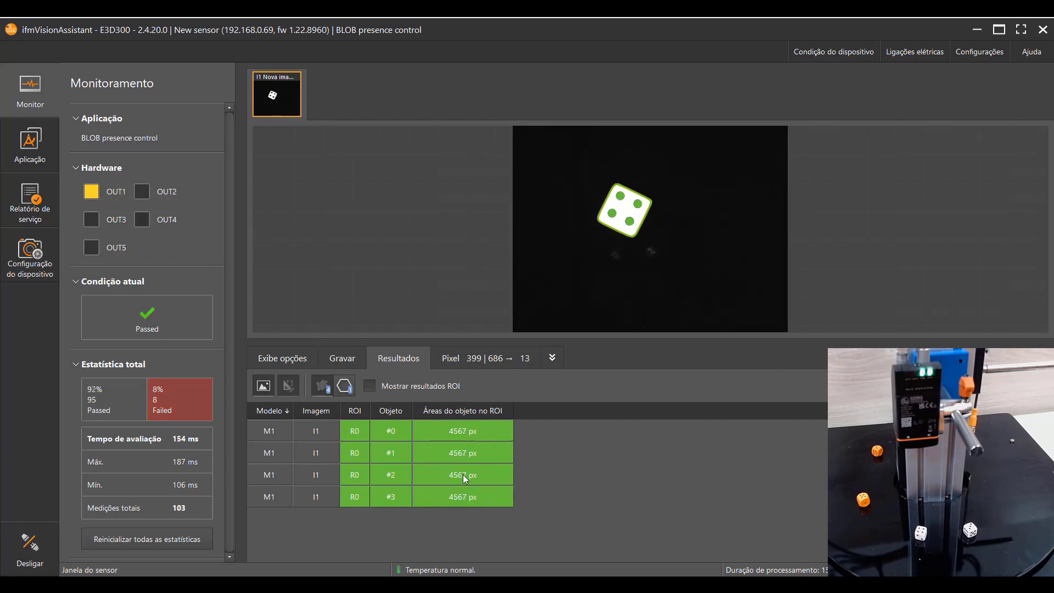